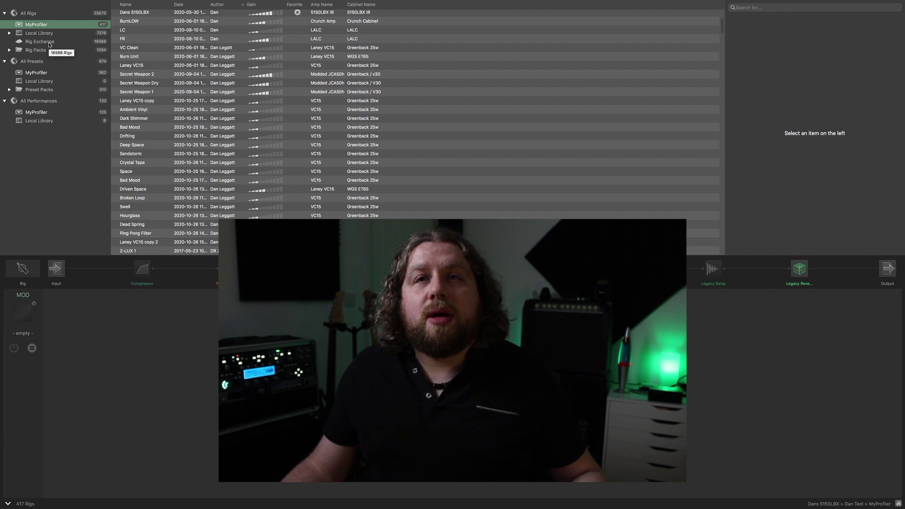
pyautogui.click(25, 3)
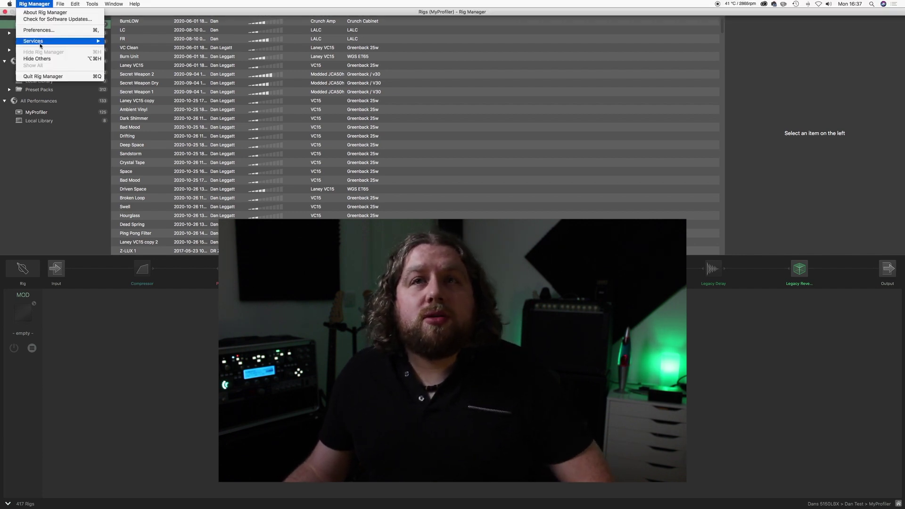
pyautogui.click(66, 31)
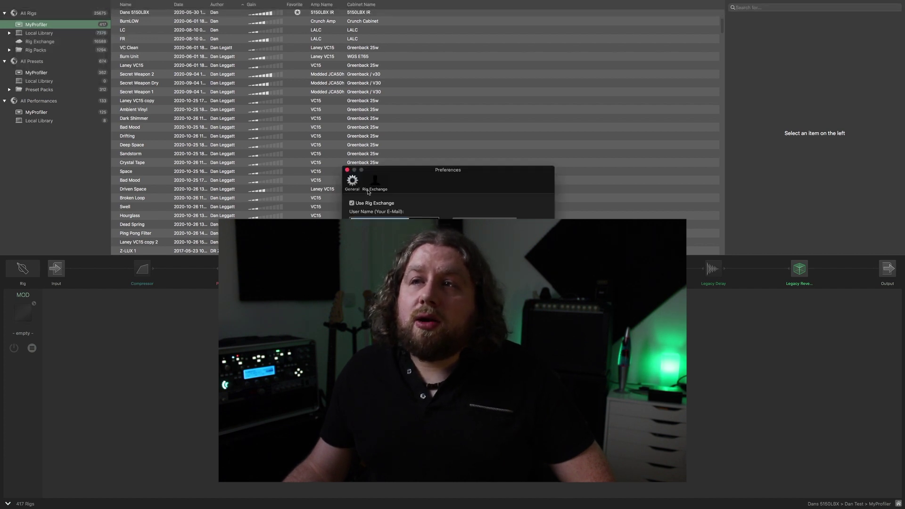
pyautogui.click(347, 170)
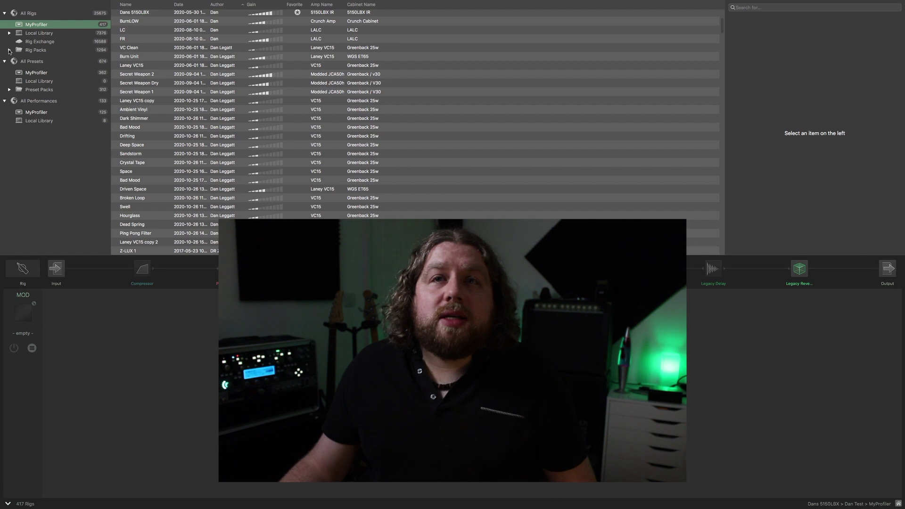
pyautogui.click(9, 50)
pyautogui.click(9, 51)
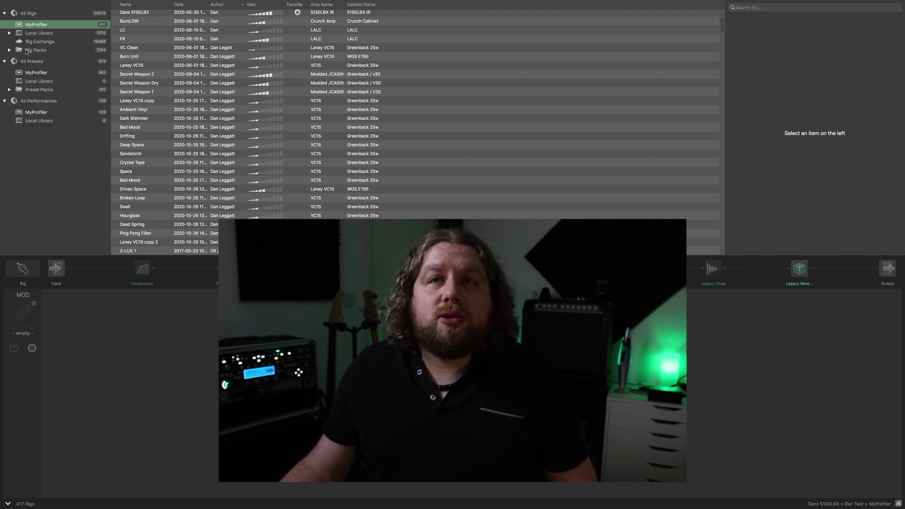
pyautogui.click(44, 75)
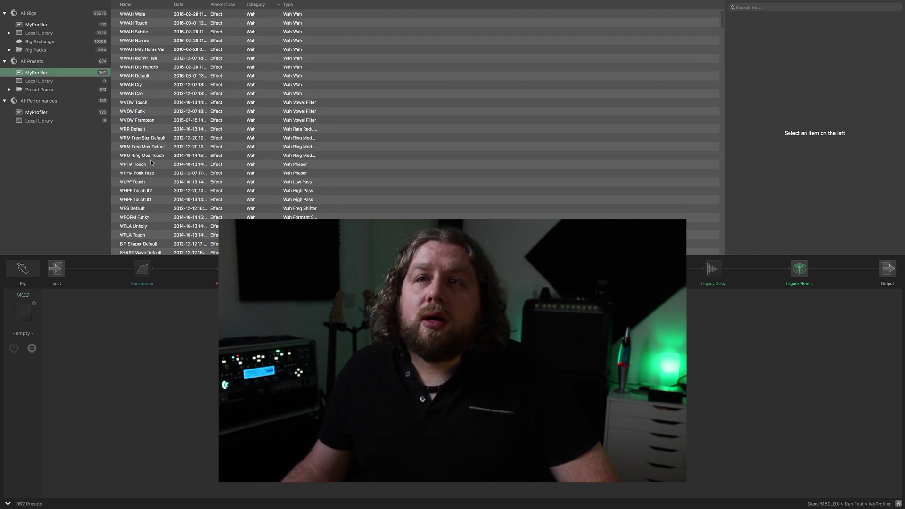
pyautogui.scroll(-15, 151, 163)
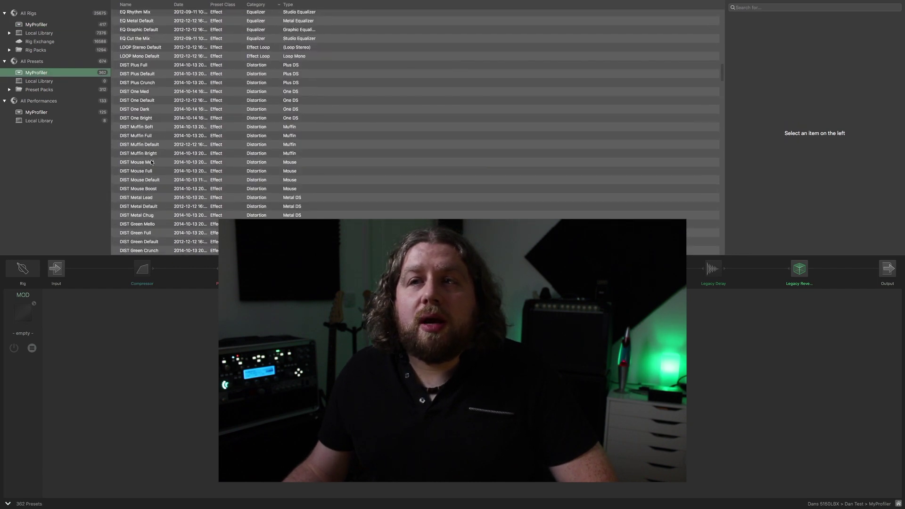
pyautogui.scroll(15, 151, 163)
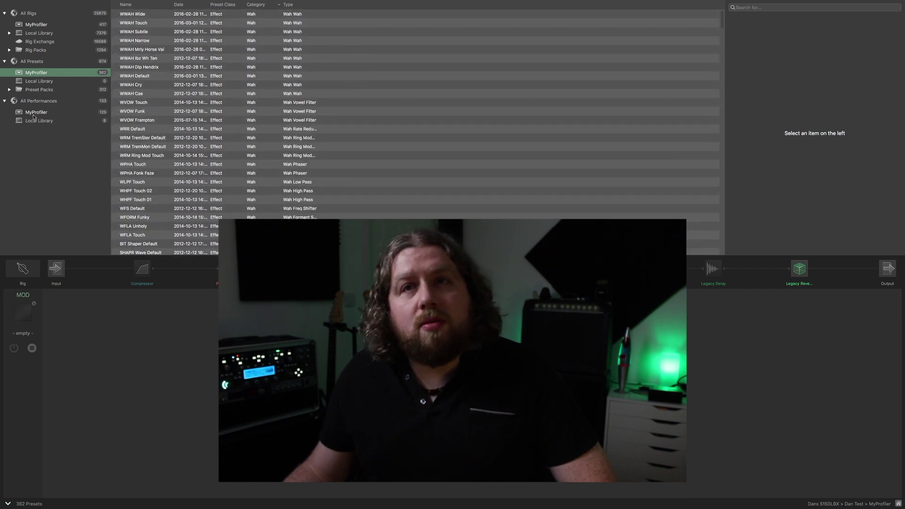
pyautogui.click(39, 114)
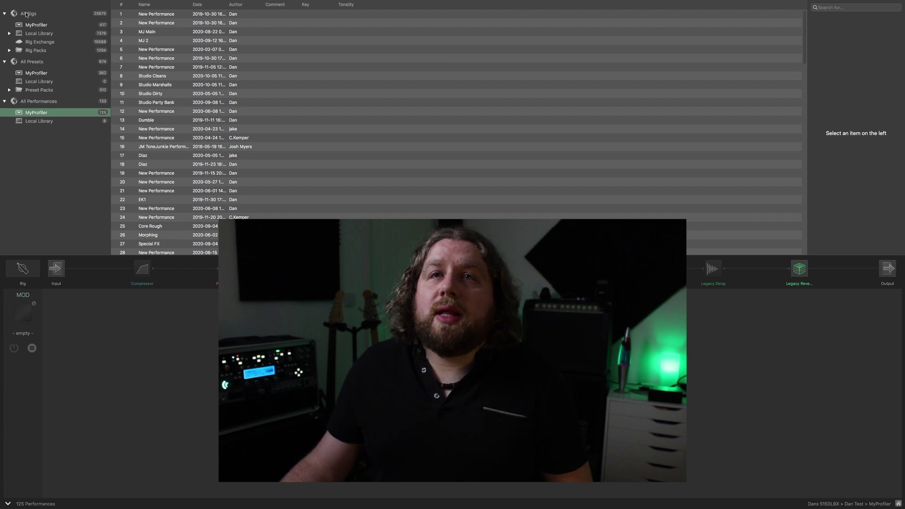
pyautogui.click(34, 25)
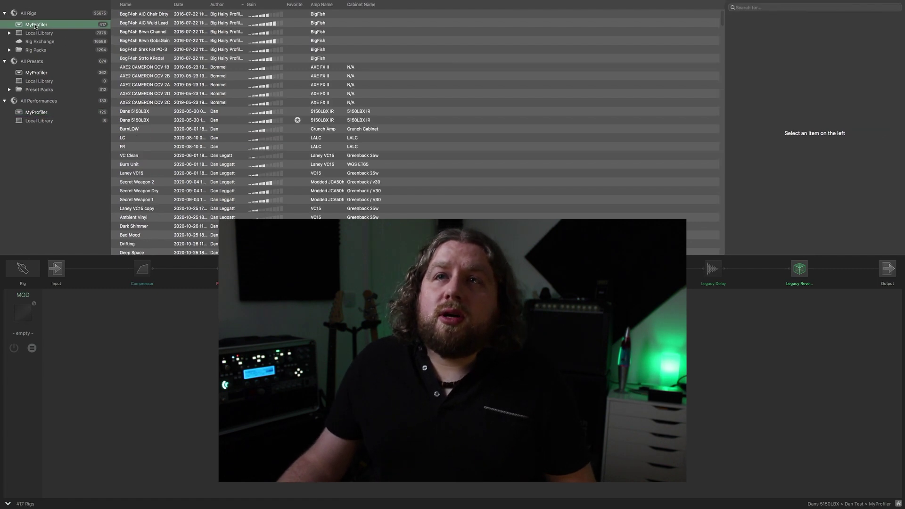
pyautogui.scroll(-5, 130, 89)
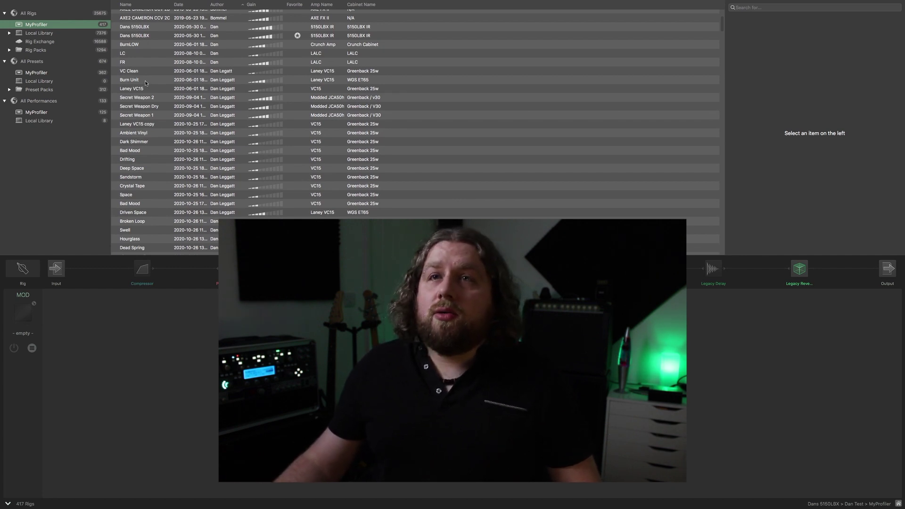
# Try the Secret Weapon 2, Secret Weapon 1, Laney VC15 and Secret Weapon Dry rigs, ending on Burn Unit
pyautogui.click(145, 81)
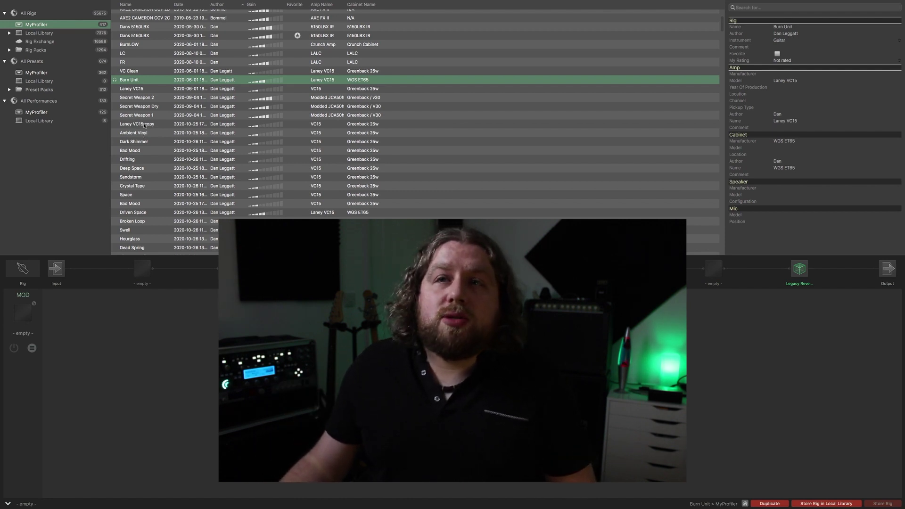
pyautogui.scroll(-2, 145, 104)
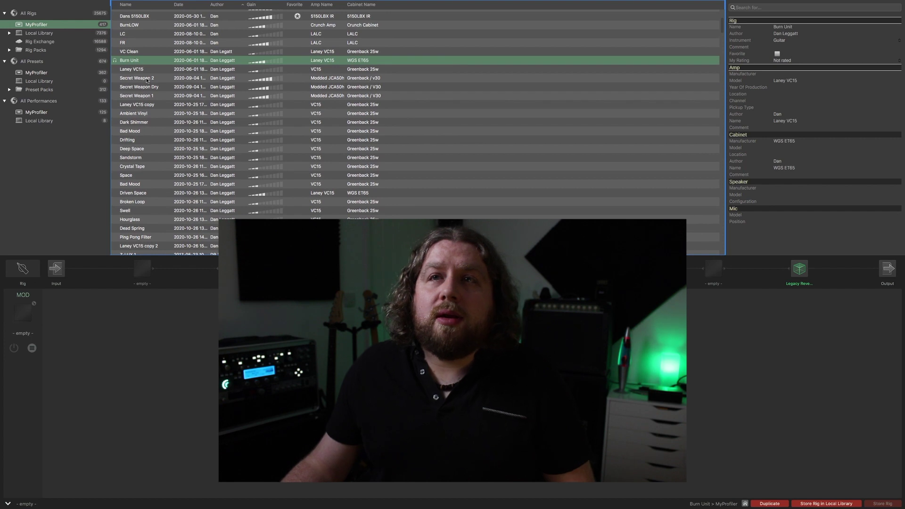
pyautogui.click(147, 78)
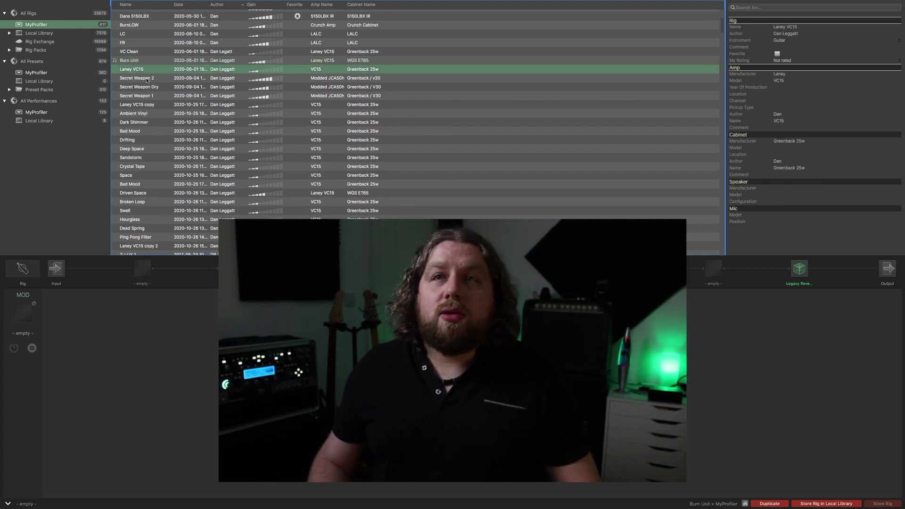
pyautogui.press('Down')
pyautogui.press('Down')
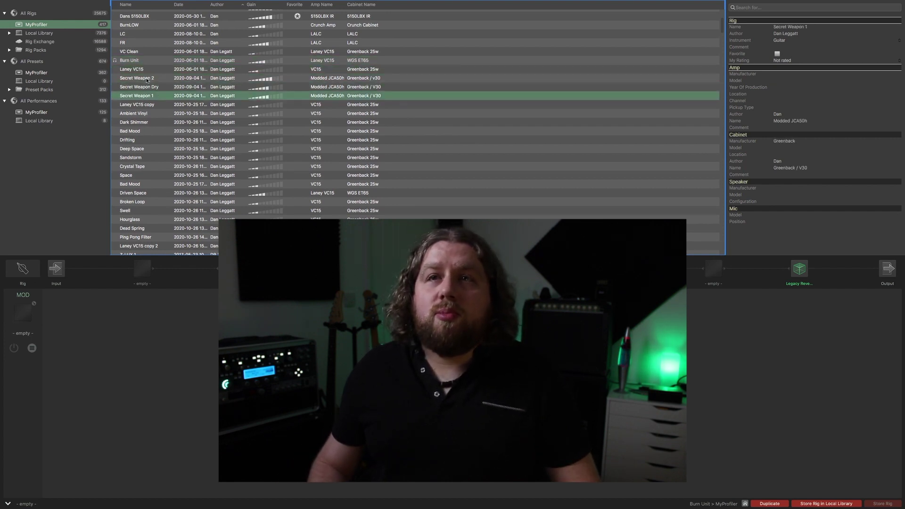
pyautogui.click(141, 60)
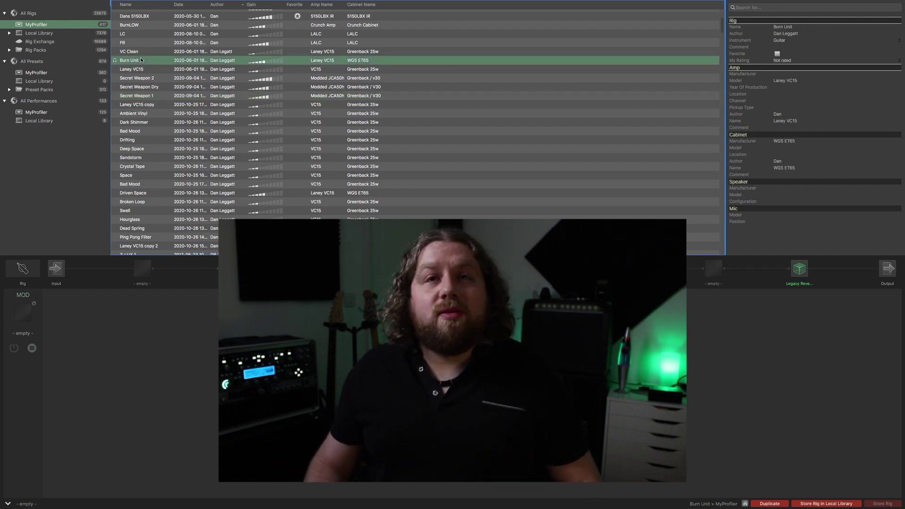
pyautogui.press('Down')
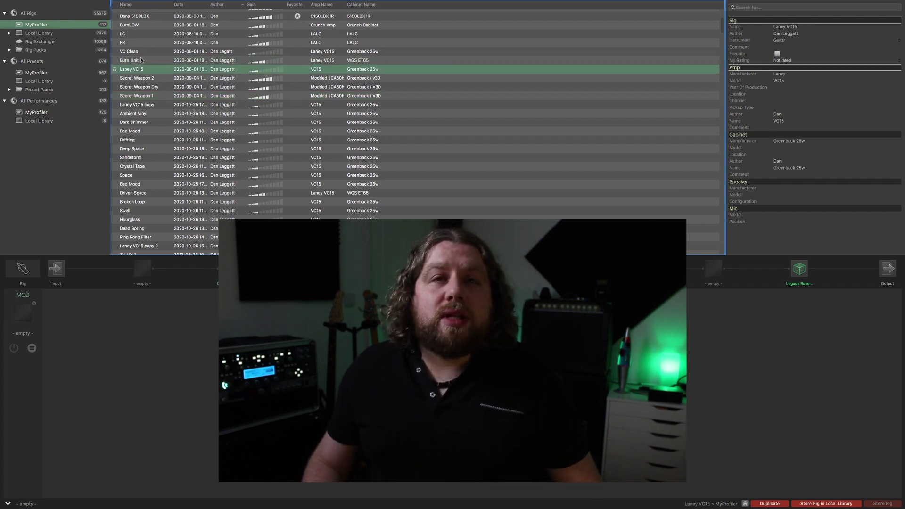
pyautogui.press('Down')
pyautogui.press('Down')
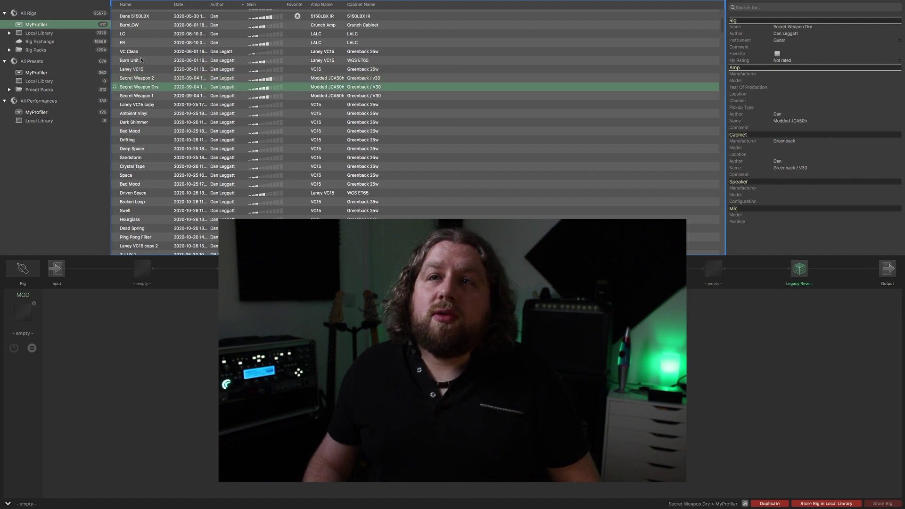
pyautogui.press('Down')
pyautogui.click(141, 60)
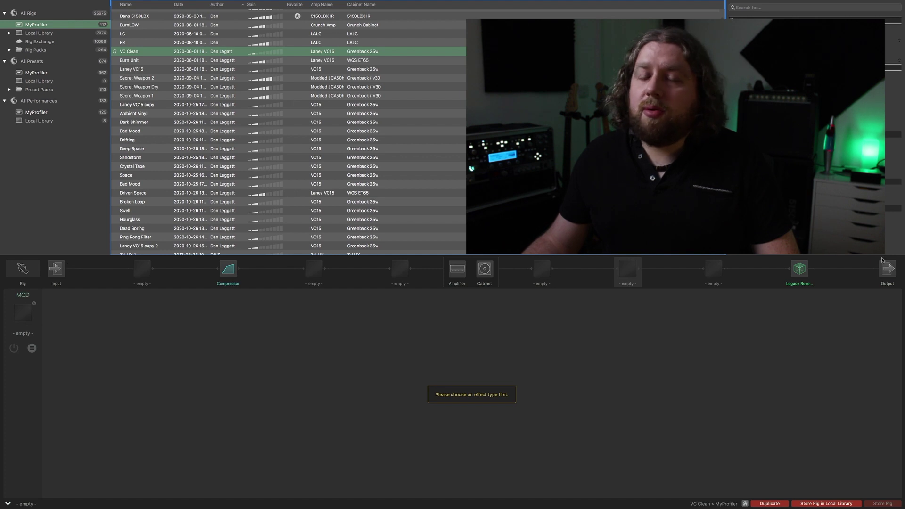
# View the VC Clean rig's input, output and rig-wide settings
pyautogui.click(56, 271)
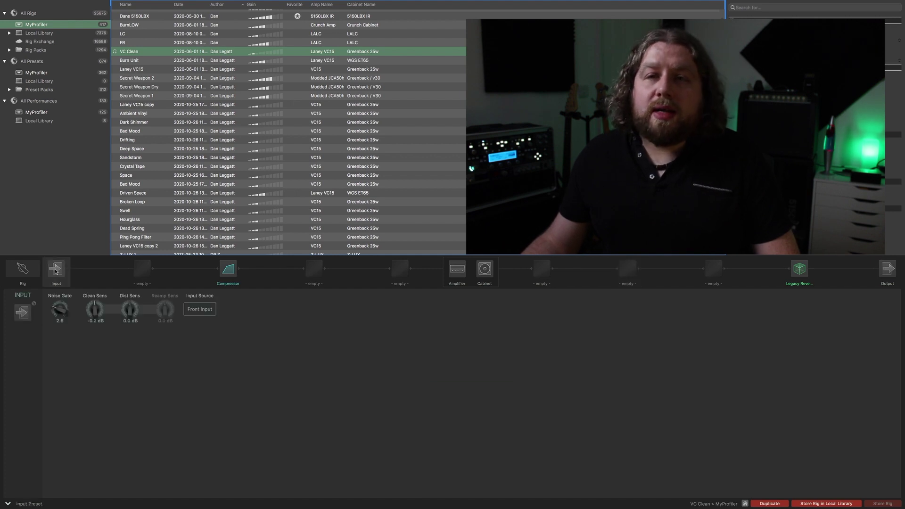
pyautogui.click(887, 269)
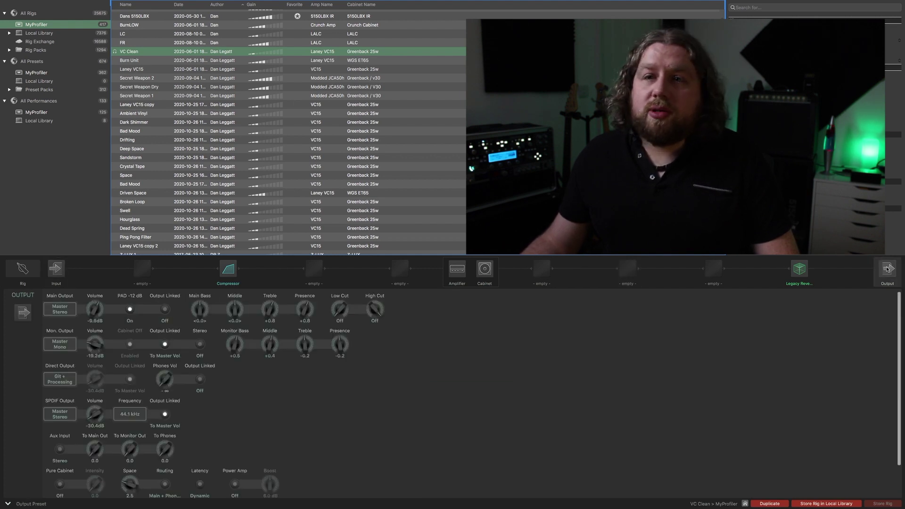
pyautogui.click(56, 272)
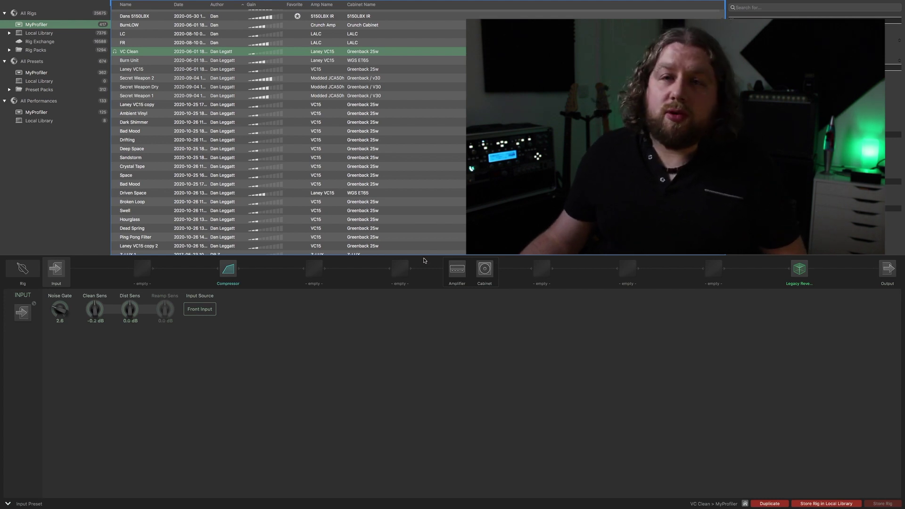
pyautogui.click(26, 271)
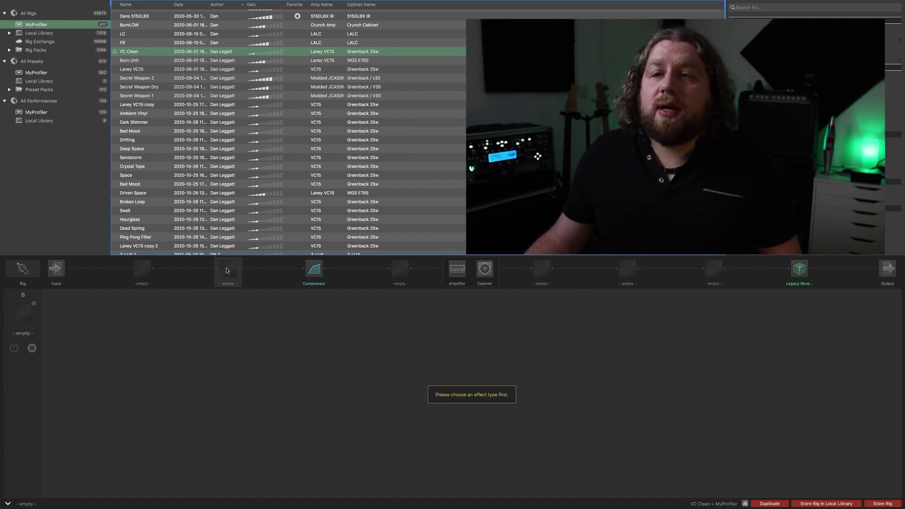
# Add a Green Scream distortion to the first effect slot with Drive at 5.0
pyautogui.click(151, 270)
pyautogui.rightClick(140, 270)
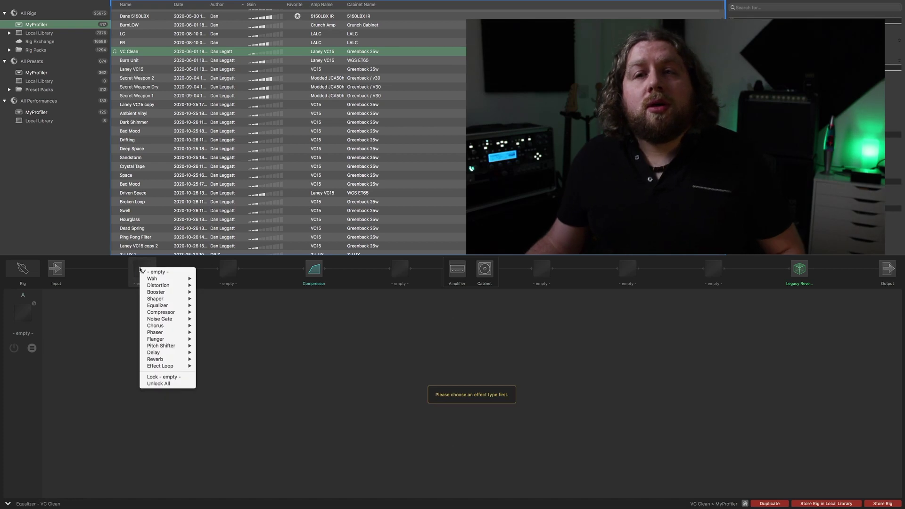
pyautogui.moveTo(158, 280)
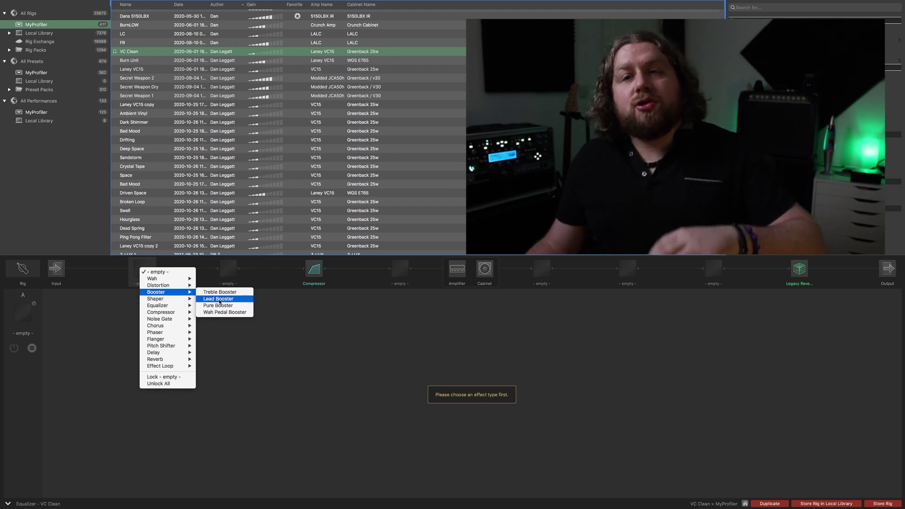
pyautogui.click(115, 298)
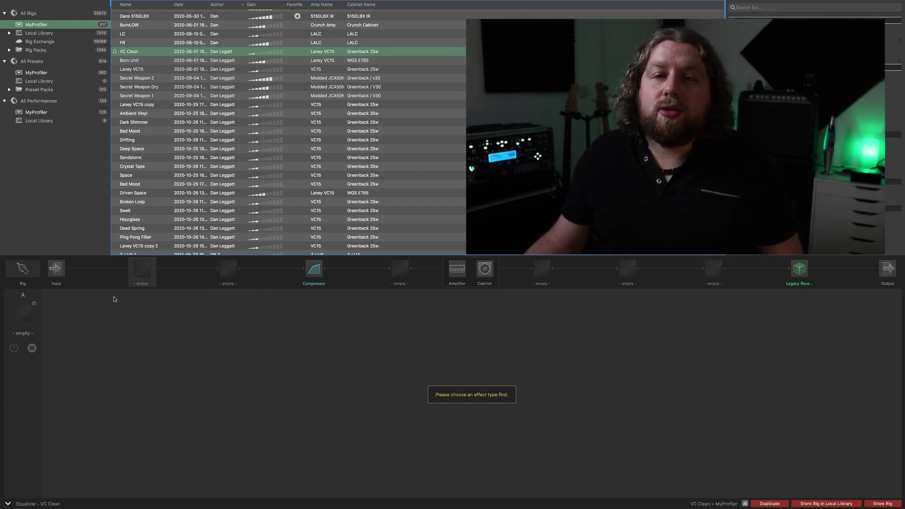
pyautogui.click(32, 348)
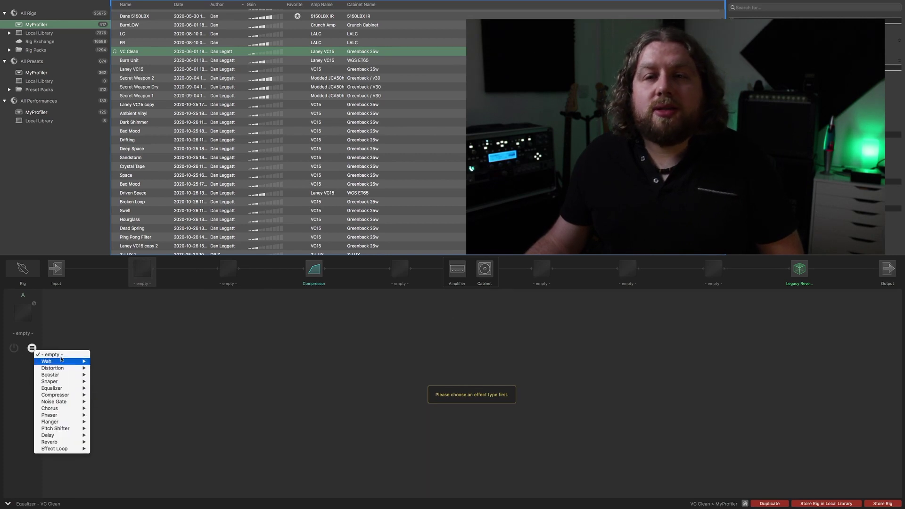
pyautogui.click(112, 309)
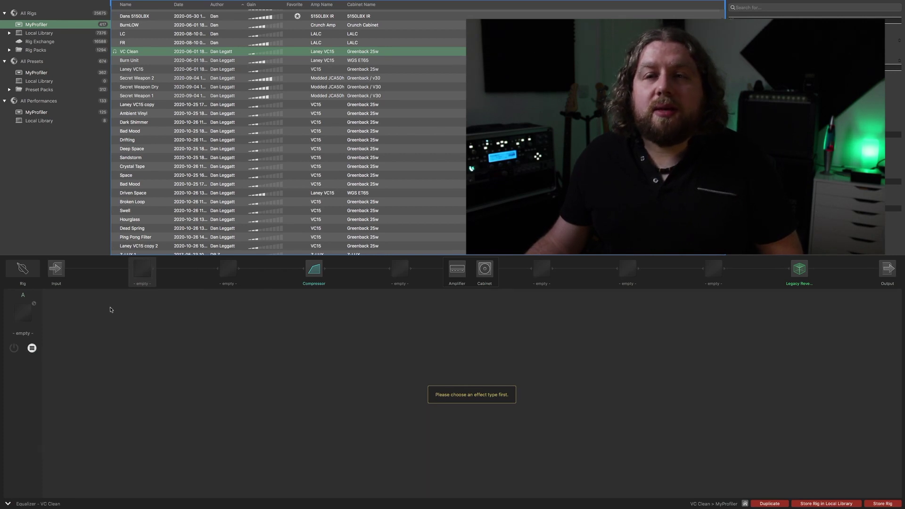
pyautogui.click(142, 268)
pyautogui.moveTo(159, 290)
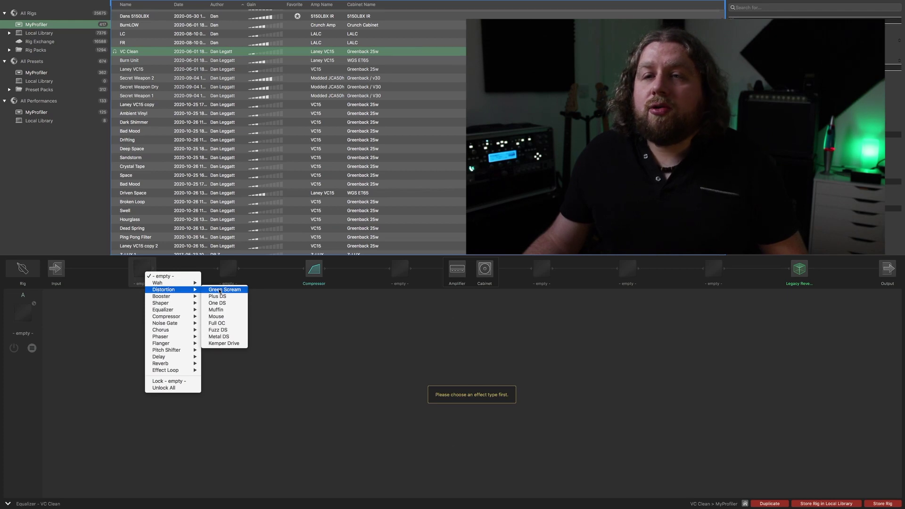
pyautogui.click(219, 290)
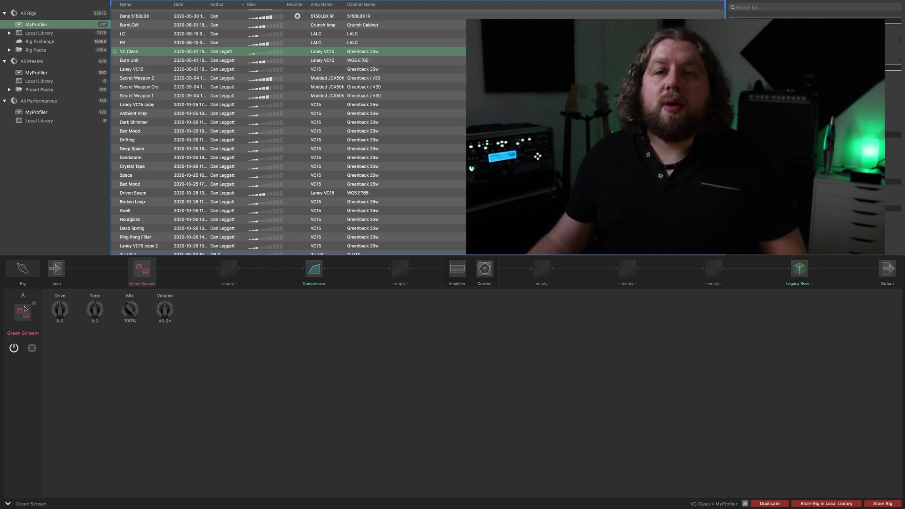
pyautogui.moveTo(60, 310); pyautogui.dragTo(60, 321)
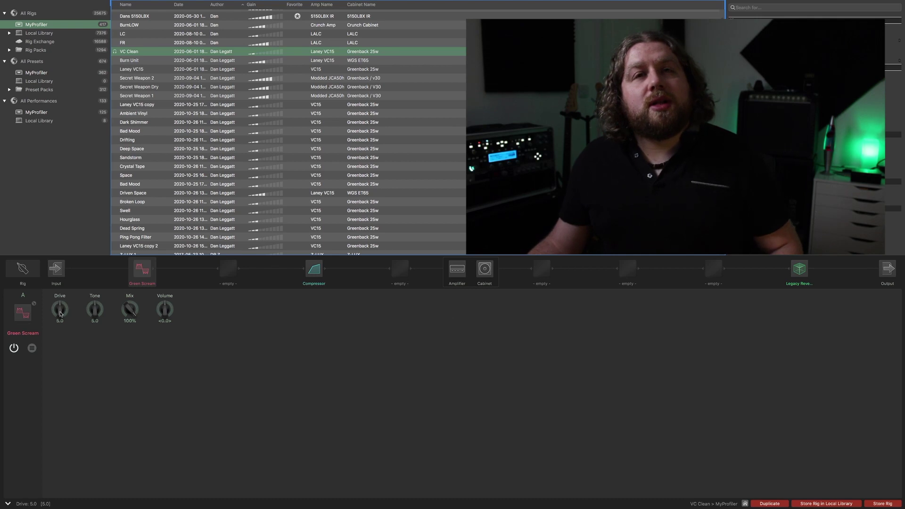
# Toggle Green Scream off and on, leaving it on, and move it after the Compressor
pyautogui.click(142, 275)
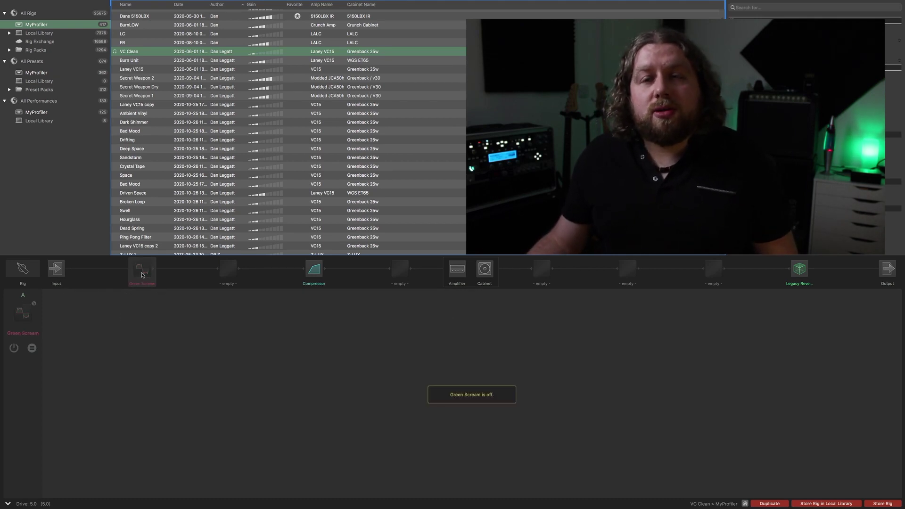
pyautogui.click(142, 275)
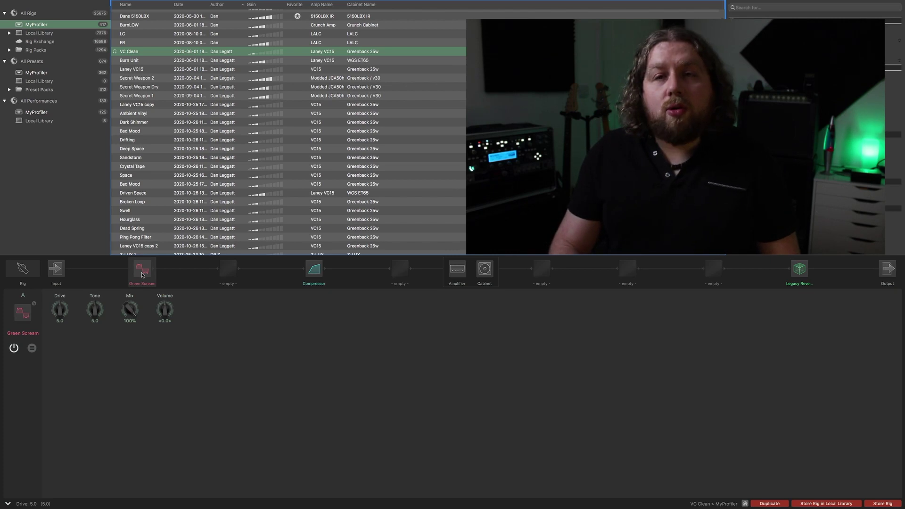
pyautogui.click(142, 275)
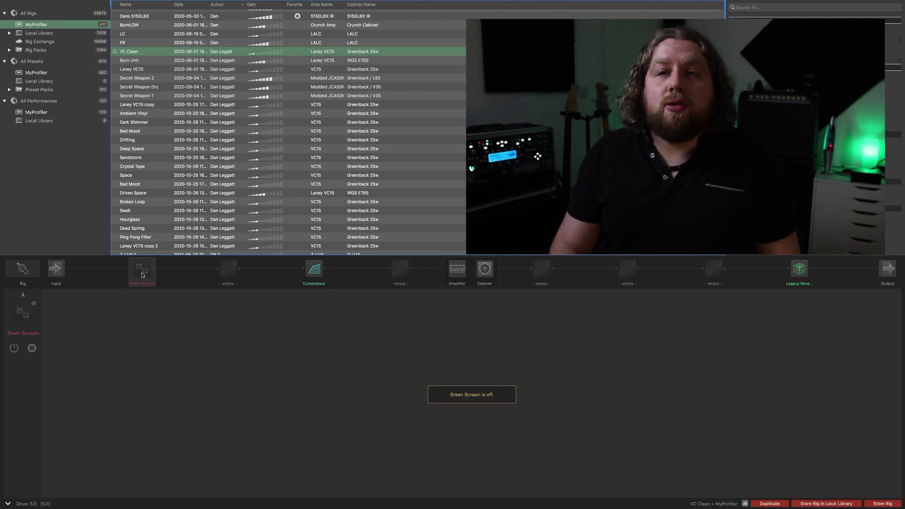
pyautogui.click(142, 275)
pyautogui.click(142, 275)
pyautogui.click(143, 275)
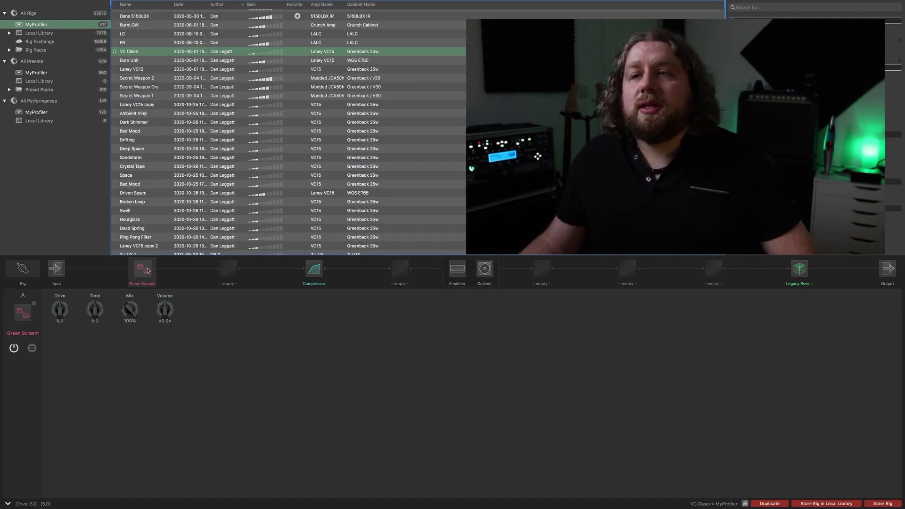
pyautogui.moveTo(148, 271); pyautogui.dragTo(400, 270)
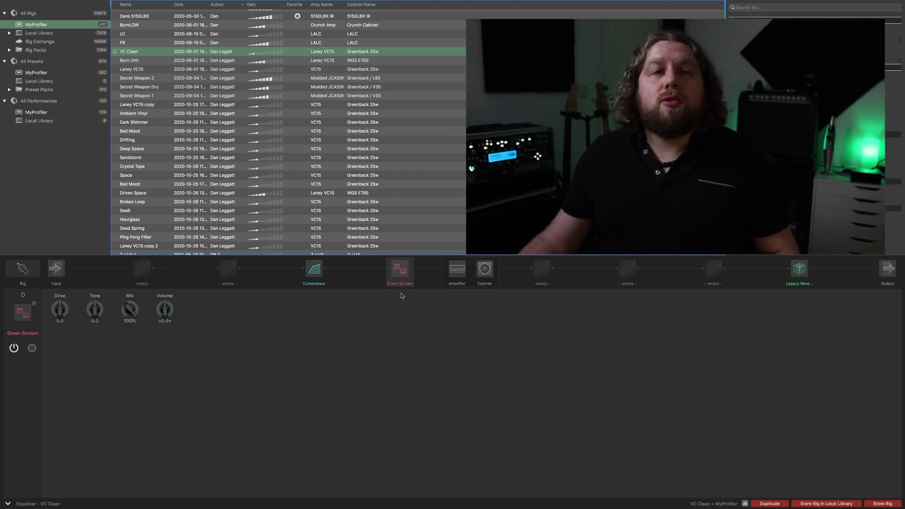
# Drag Green Scream back onto the Compressor's slot so it sits ahead of the Compressor
pyautogui.moveTo(400, 270); pyautogui.dragTo(311, 270)
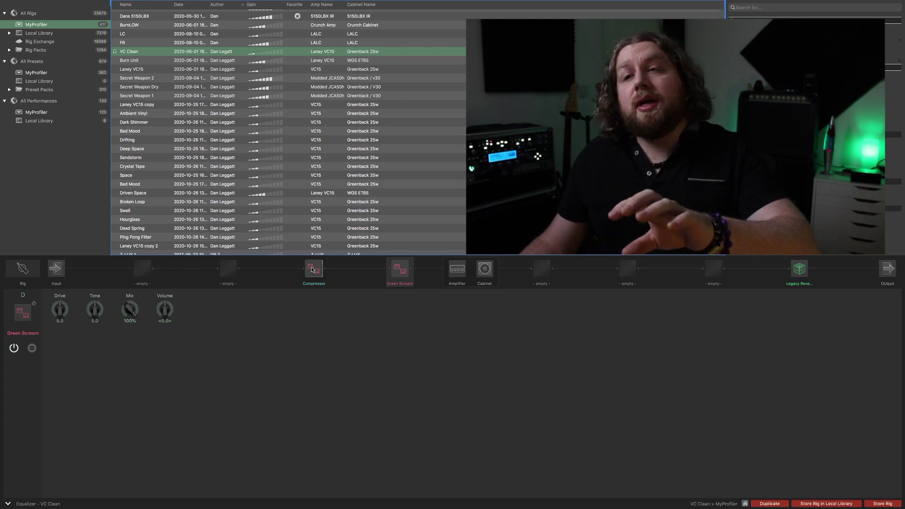
pyautogui.moveTo(311, 270); pyautogui.dragTo(312, 270)
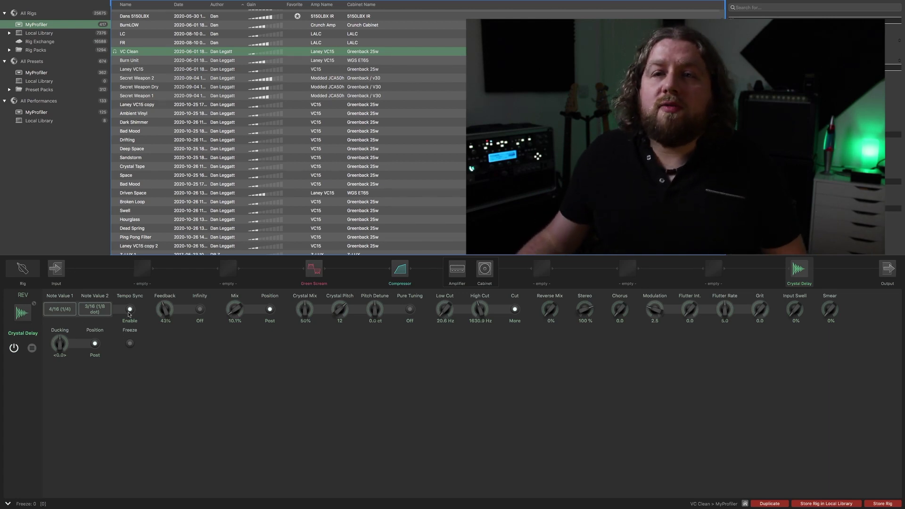
# Turn on Infinity, Pure Tuning and Freeze in the Crystal Delay
pyautogui.click(200, 309)
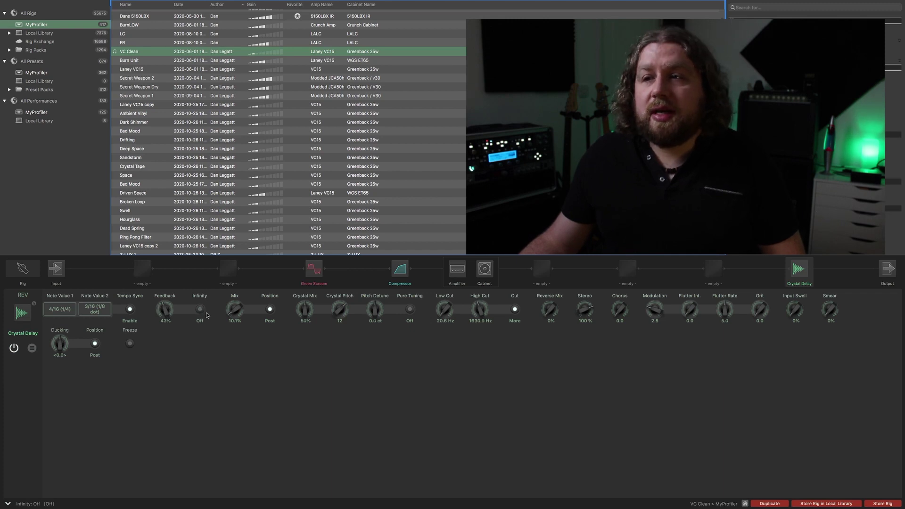
pyautogui.click(410, 309)
pyautogui.click(130, 344)
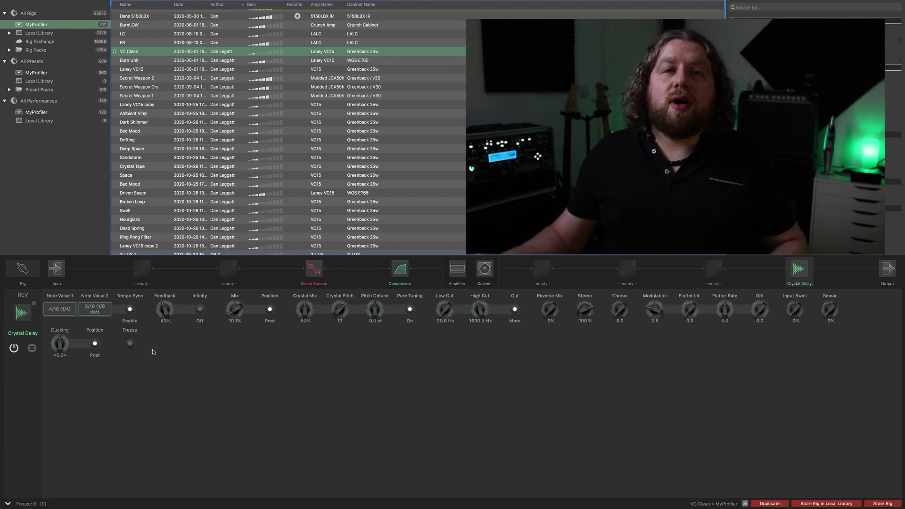
# View the empty second slot, then the amplifier and Greenback 25w cabinet settings
pyautogui.click(225, 272)
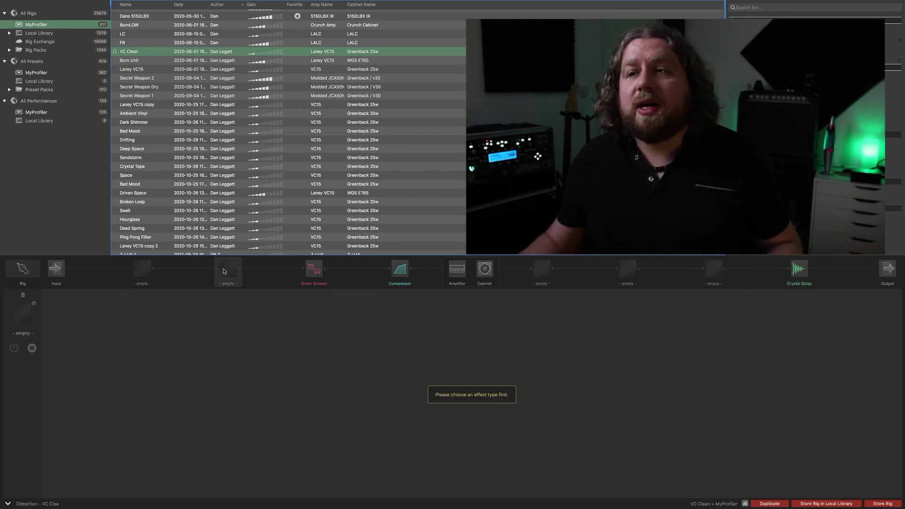
pyautogui.click(459, 272)
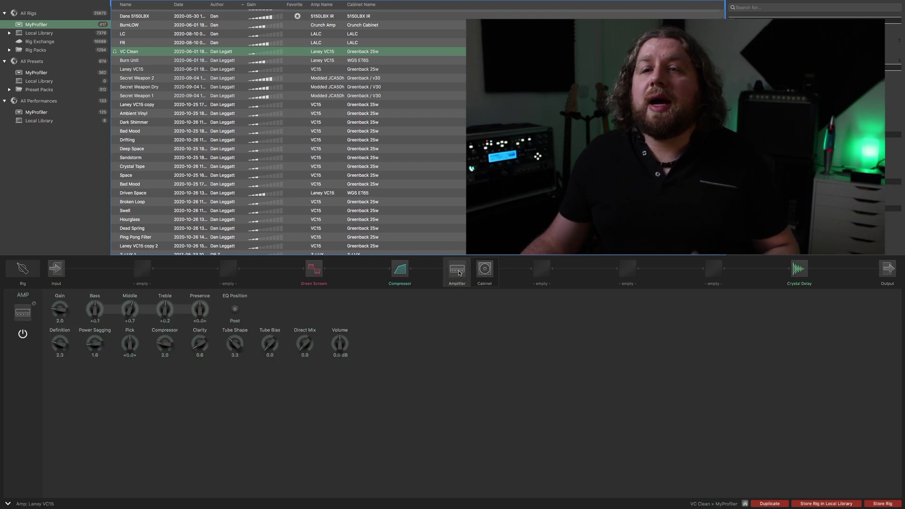
pyautogui.click(490, 271)
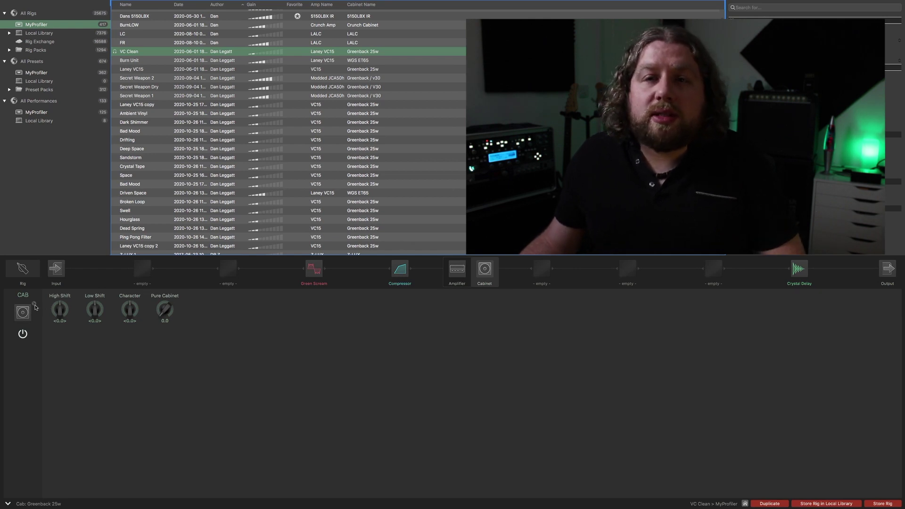
# Check the cabinet's lock options without changing them, then display Green Scream's settings
pyautogui.rightClick(484, 271)
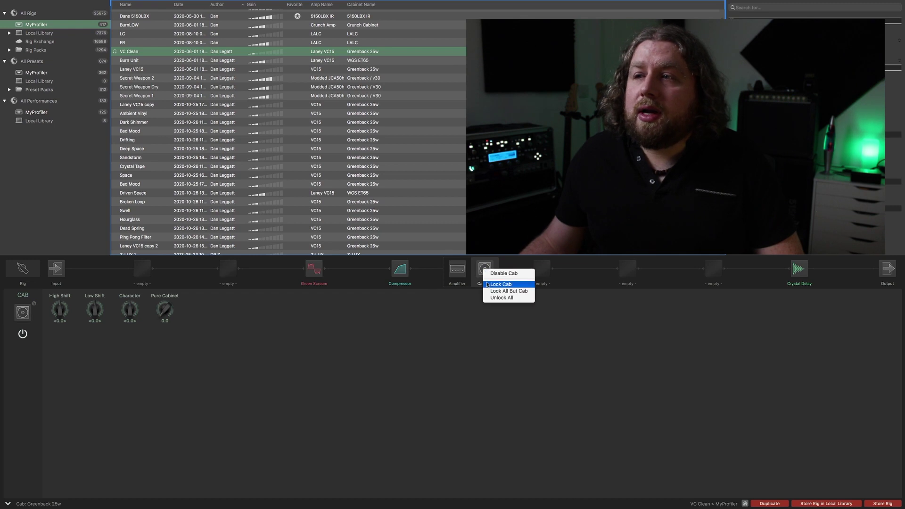
pyautogui.click(402, 335)
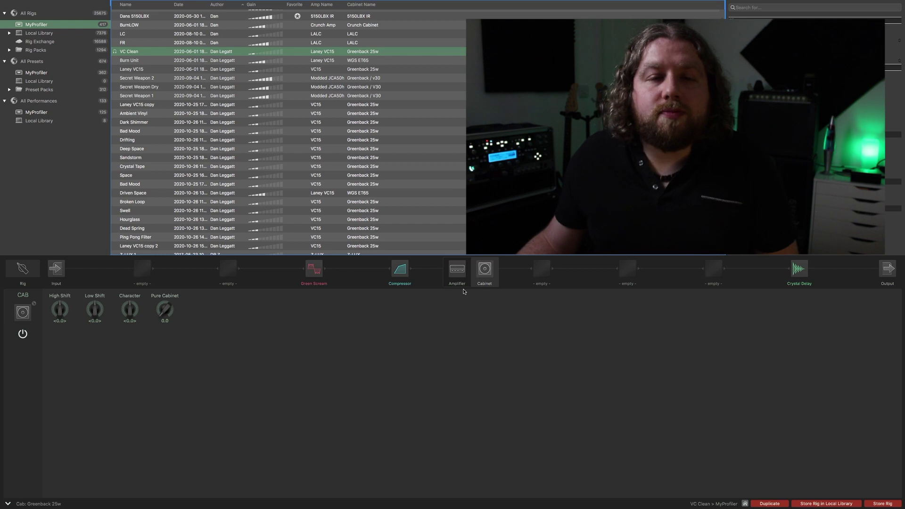
pyautogui.click(314, 268)
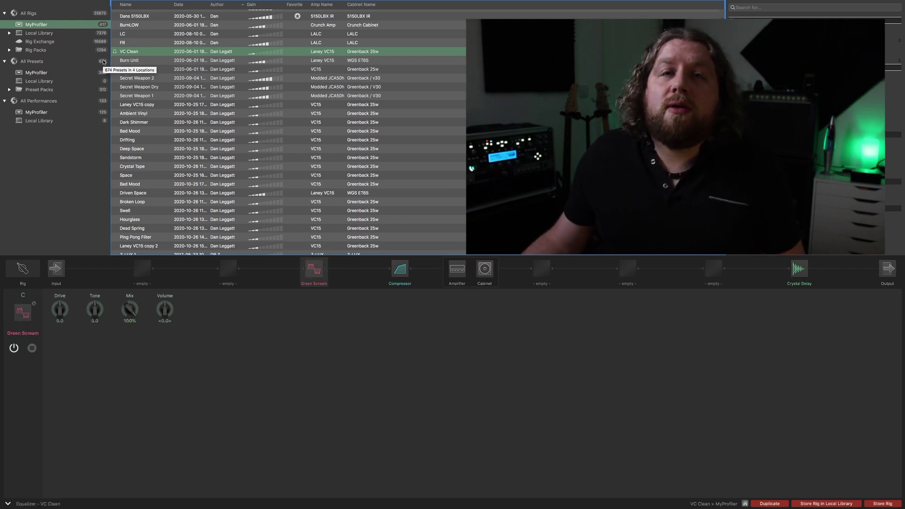
pyautogui.rightClick(132, 55)
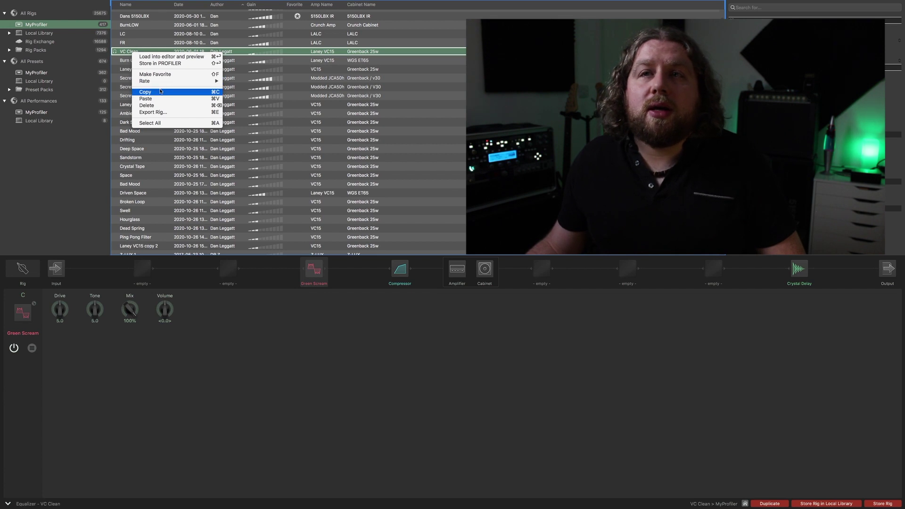
pyautogui.click(125, 54)
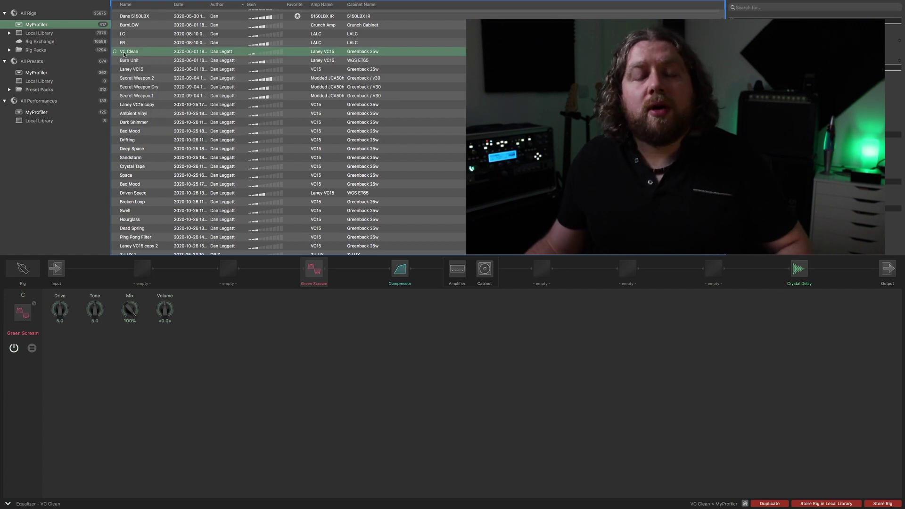
# Duplicate the VC Clean rig to create VC Clean copy
pyautogui.click(768, 504)
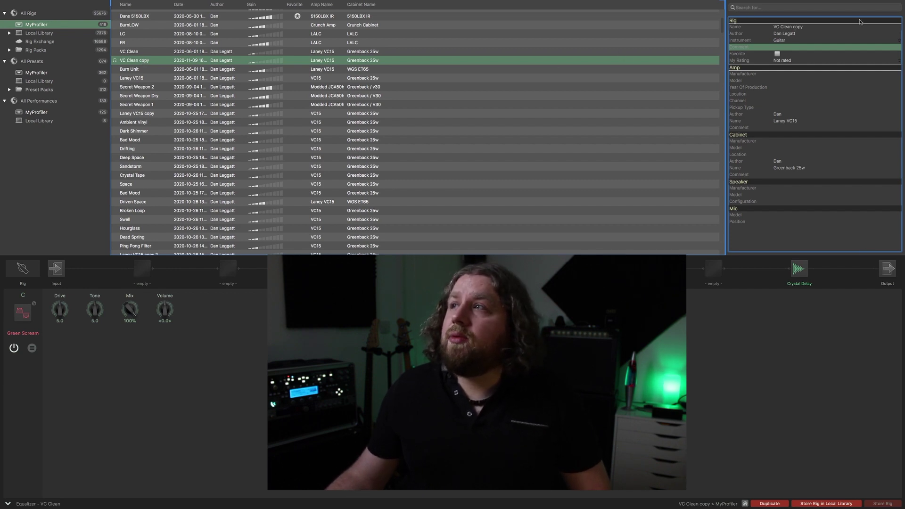
# Rename the VC Clean copy rig to a new test name
pyautogui.doubleClick(789, 27)
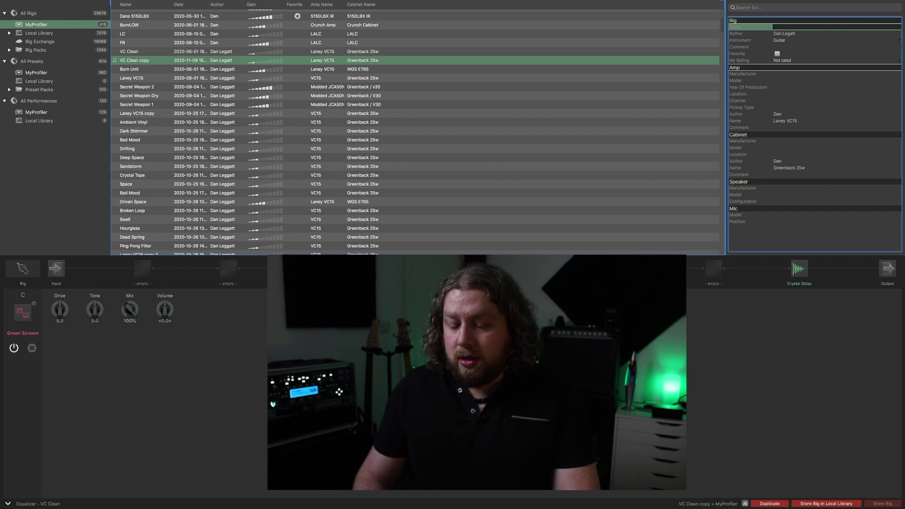
pyautogui.write('Dan Test')
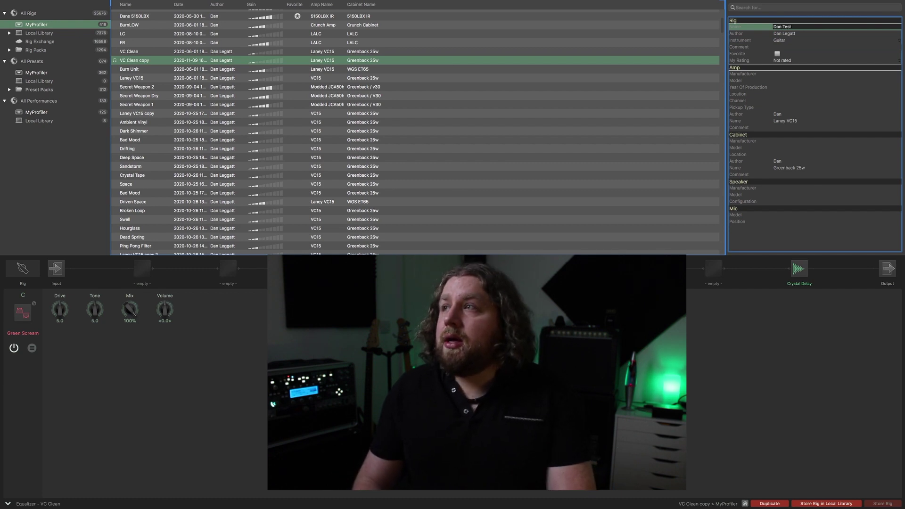
pyautogui.press('Return')
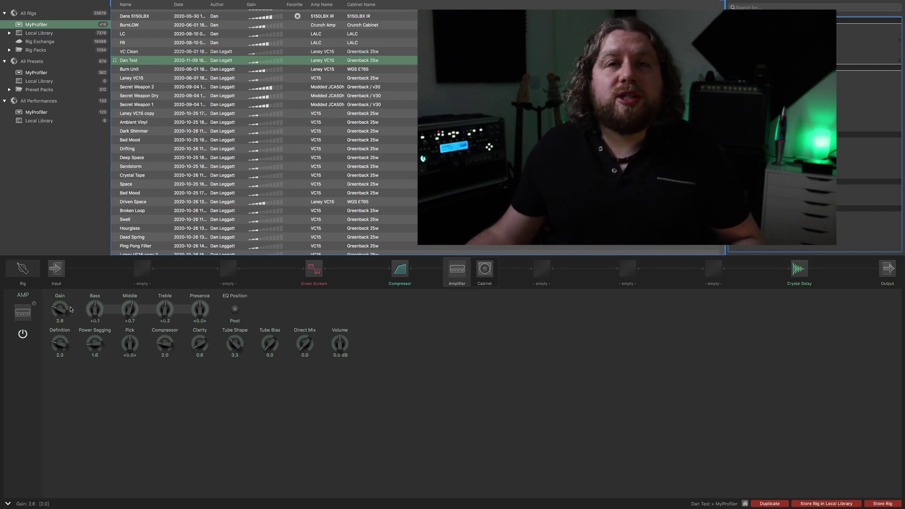
# Check the rig morph settings, then set the amplifier Gain back to 2.6
pyautogui.click(22, 268)
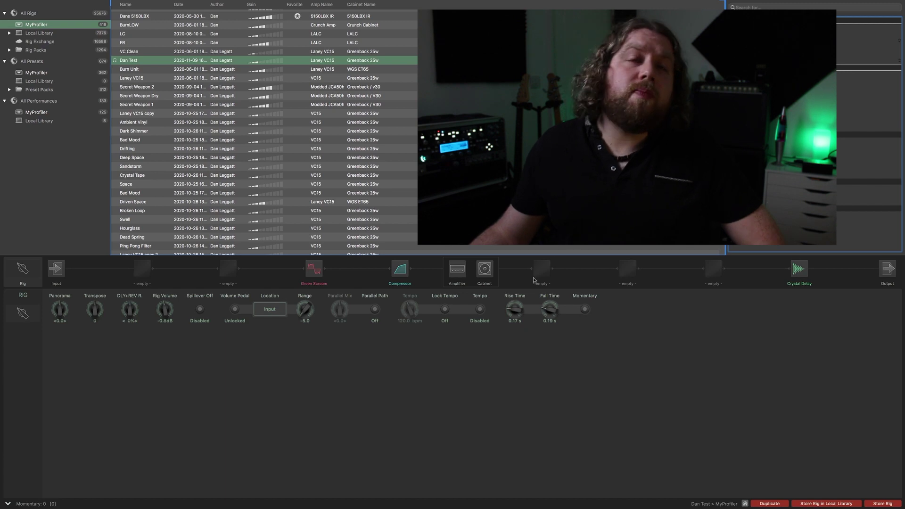
pyautogui.click(457, 271)
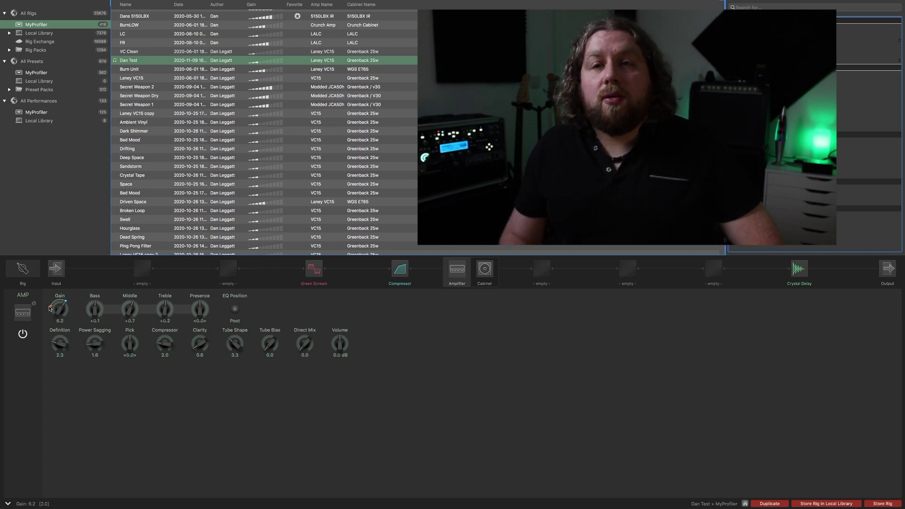
pyautogui.click(49, 308)
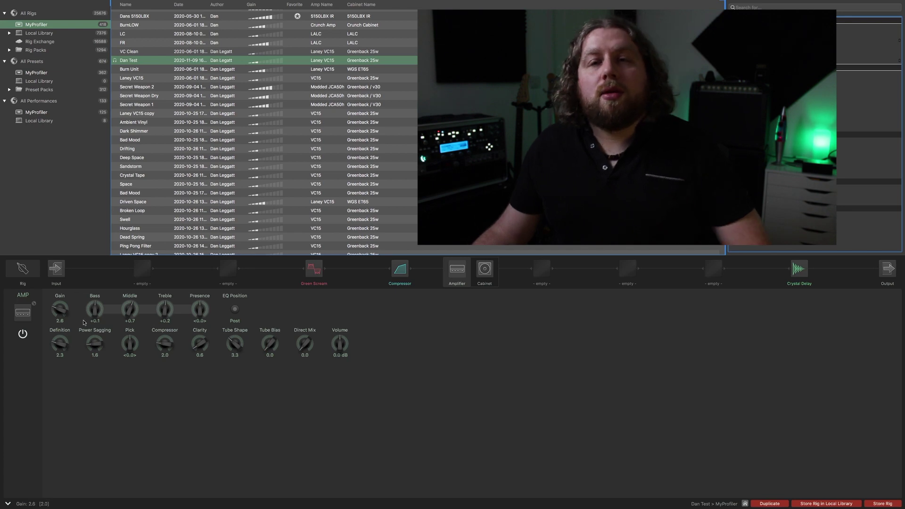
pyautogui.scroll(-3, 144, 148)
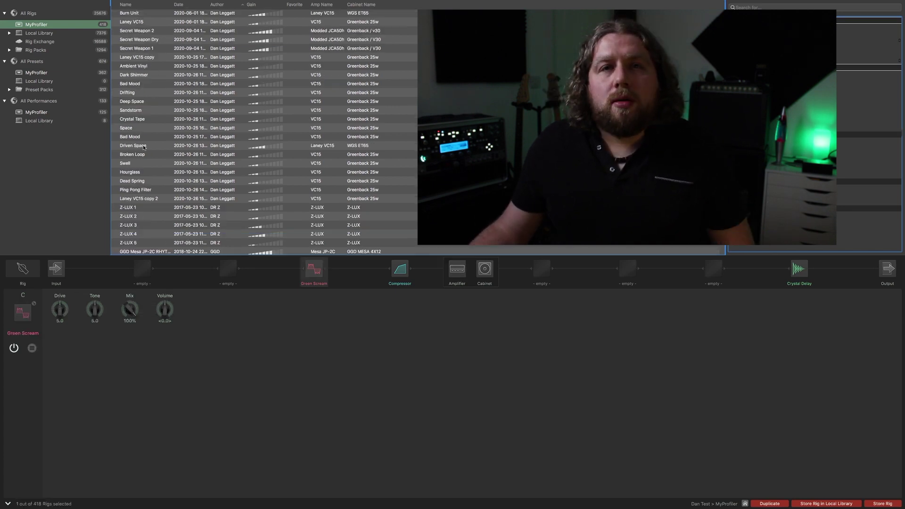
# Load the WWAH Wide wah preset from the Profiler's effect presets into slot A
pyautogui.click(42, 74)
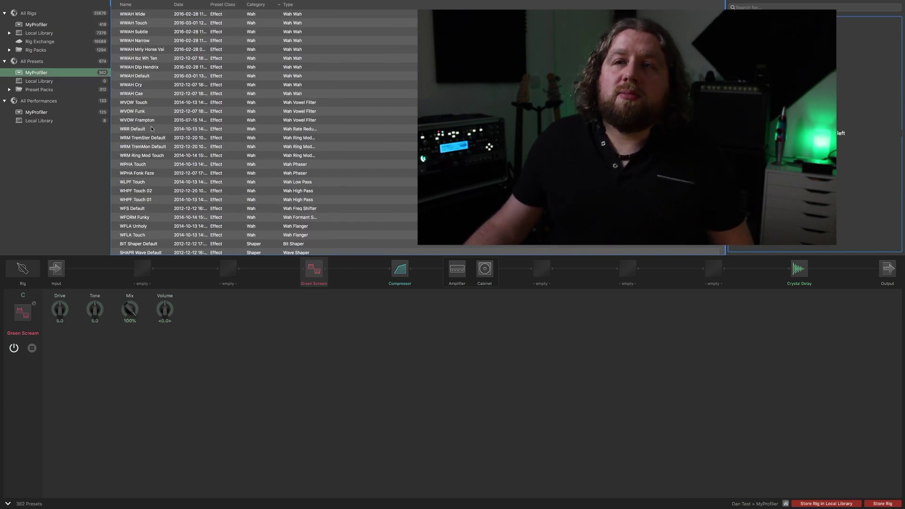
pyautogui.scroll(-15, 151, 129)
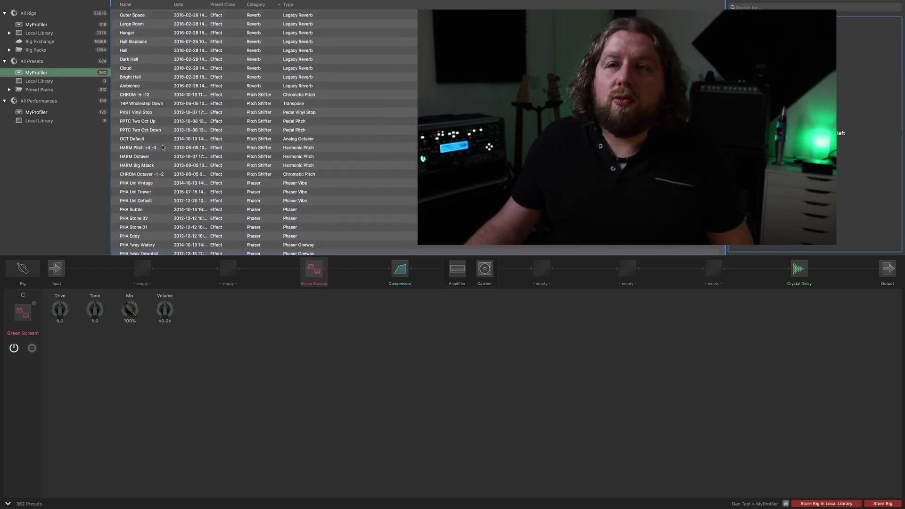
pyautogui.scroll(15, 162, 148)
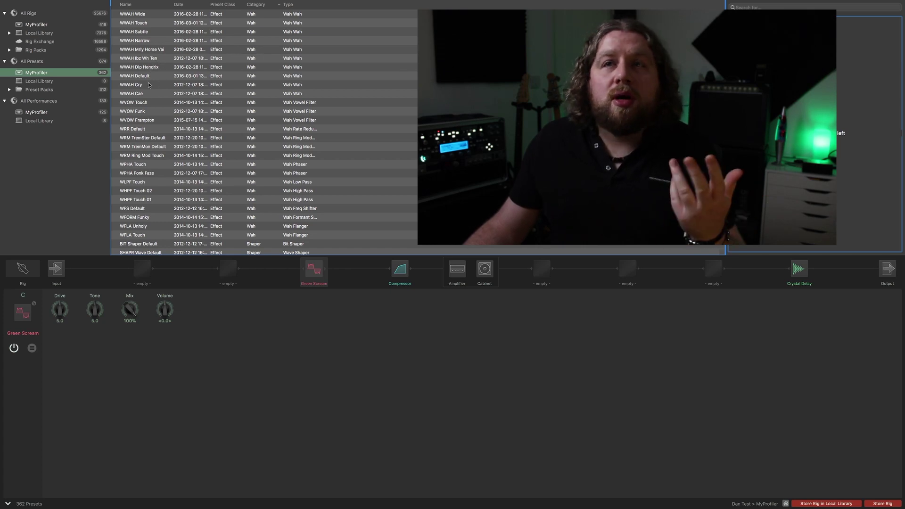
pyautogui.click(146, 270)
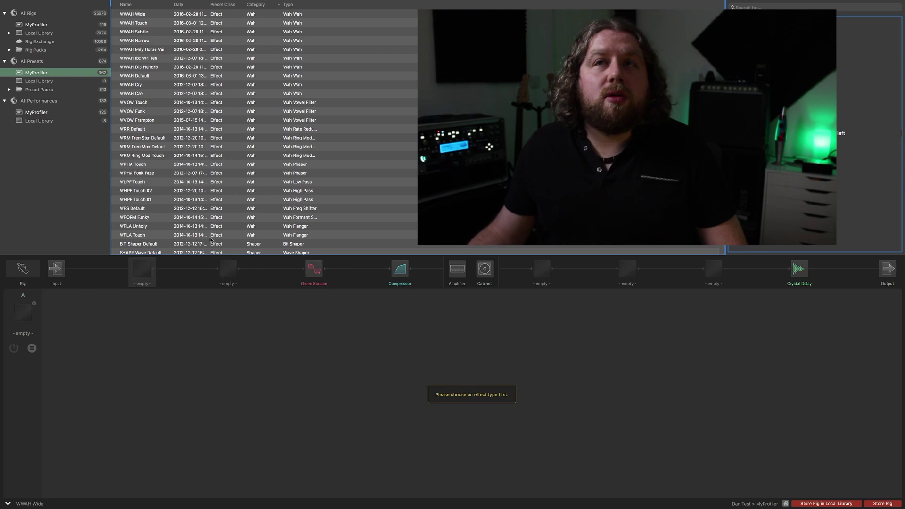
pyautogui.click(137, 14)
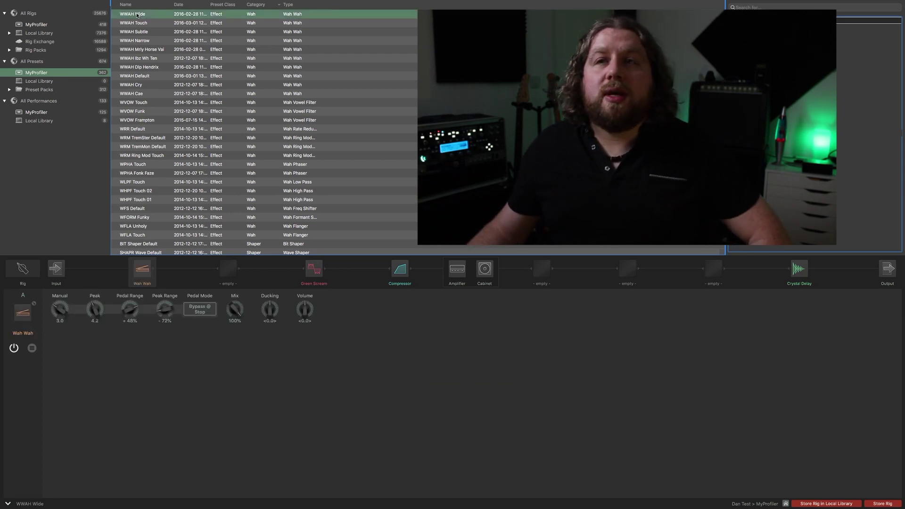
# Drop the DLY Tonic & Octave delay preset into an empty MOD slot
pyautogui.scroll(-20, 204, 100)
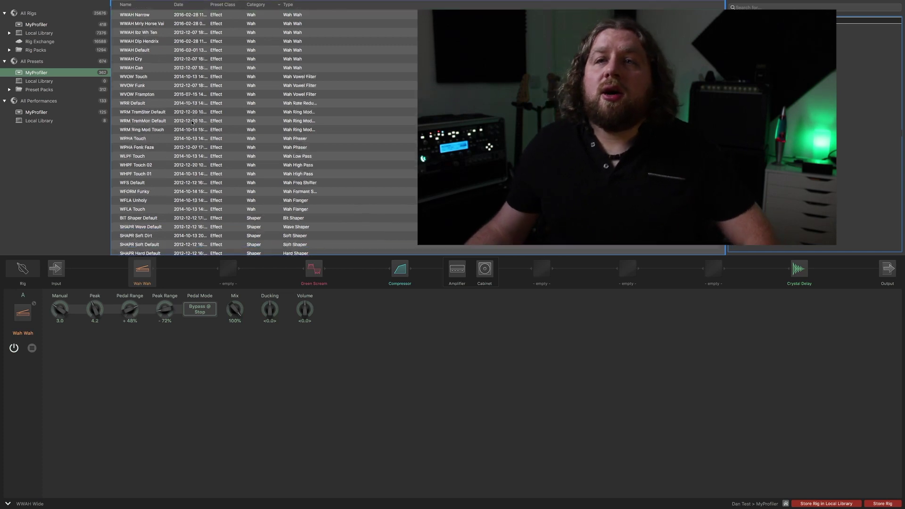
pyautogui.scroll(-20, 193, 122)
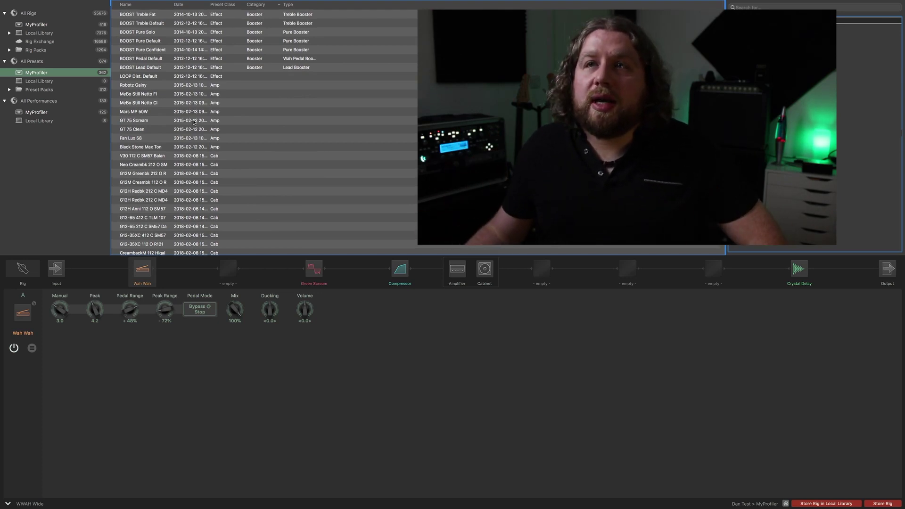
pyautogui.scroll(9, 194, 122)
pyautogui.scroll(9, 195, 120)
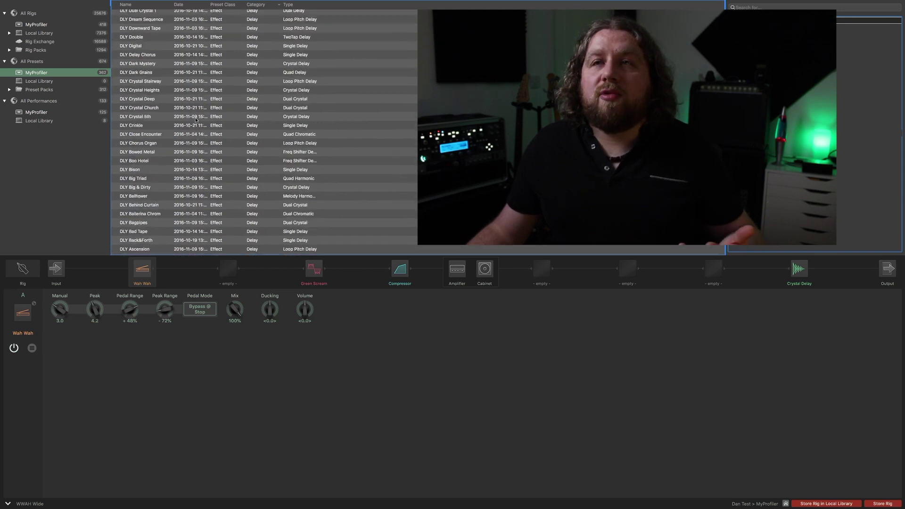
pyautogui.scroll(10, 196, 120)
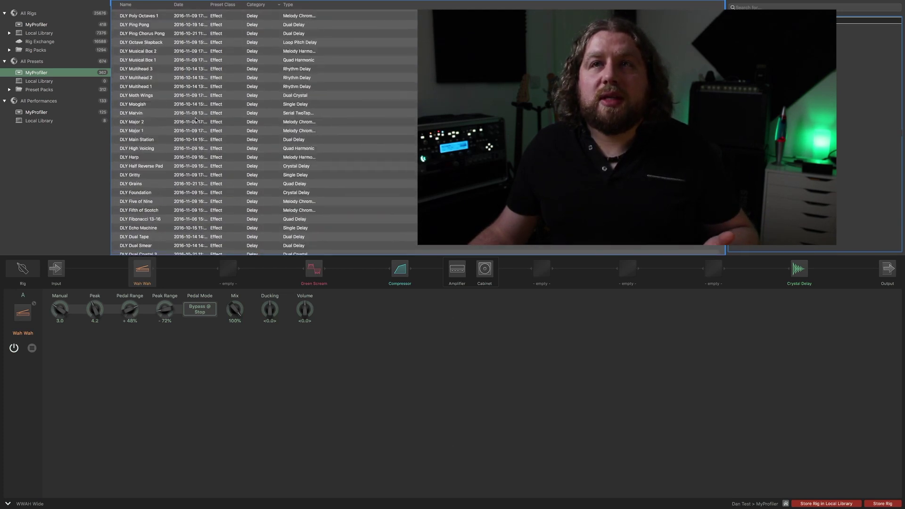
pyautogui.scroll(1, 196, 120)
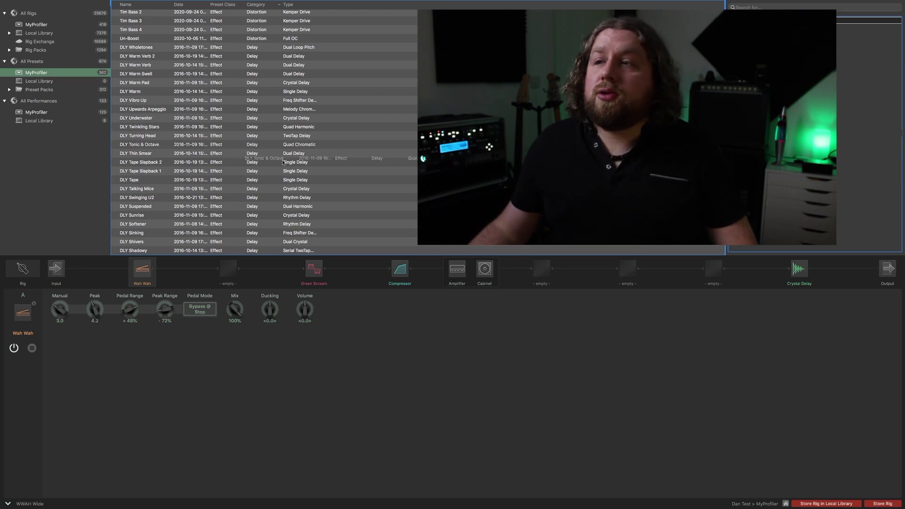
pyautogui.click(629, 271)
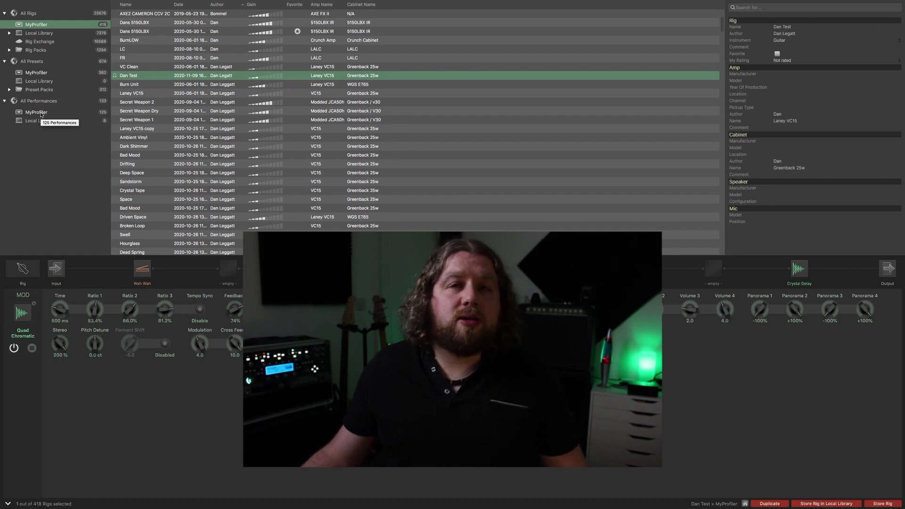
# Check performance 44's slots, then copy the Secret Weapon 2 rig from the rig list
pyautogui.click(41, 114)
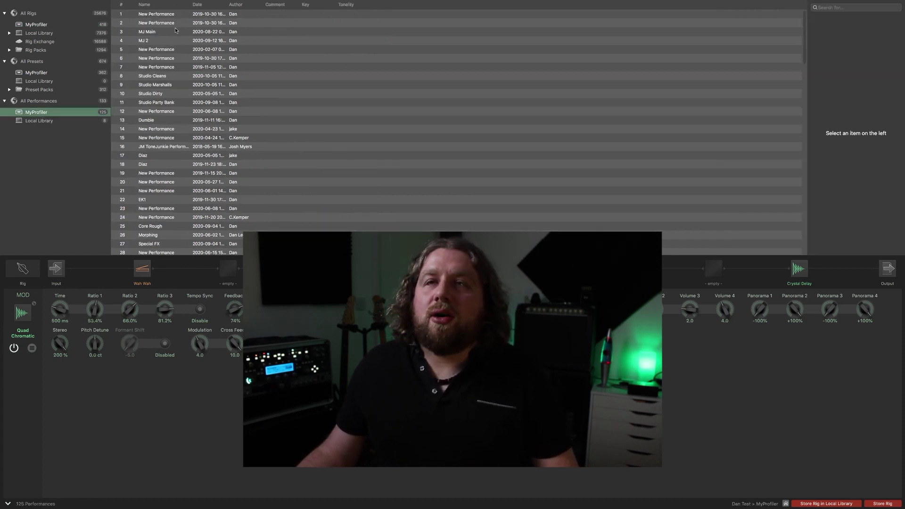
pyautogui.scroll(-7, 169, 171)
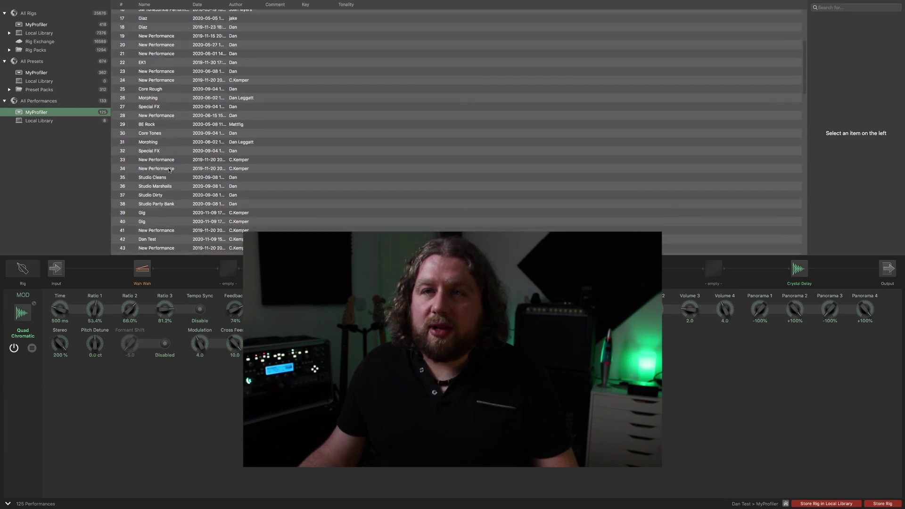
pyautogui.click(161, 213)
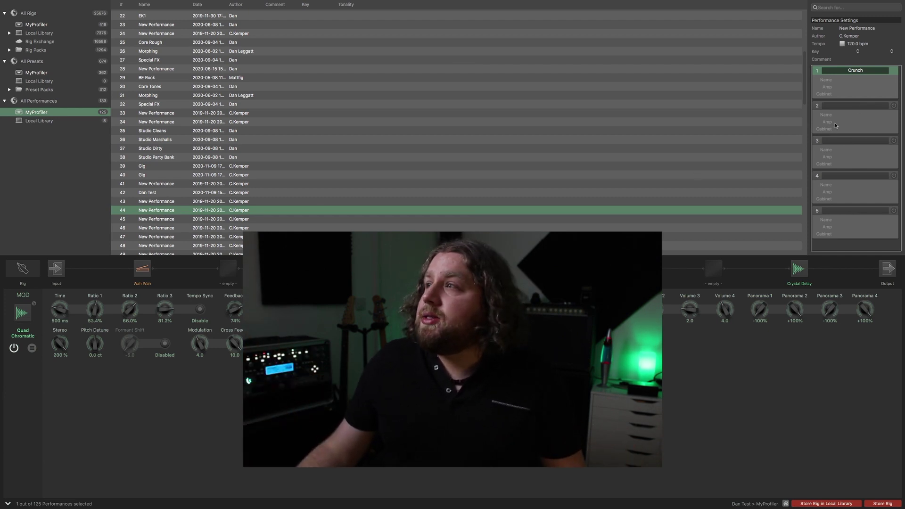
pyautogui.click(44, 26)
pyautogui.scroll(-2, 149, 195)
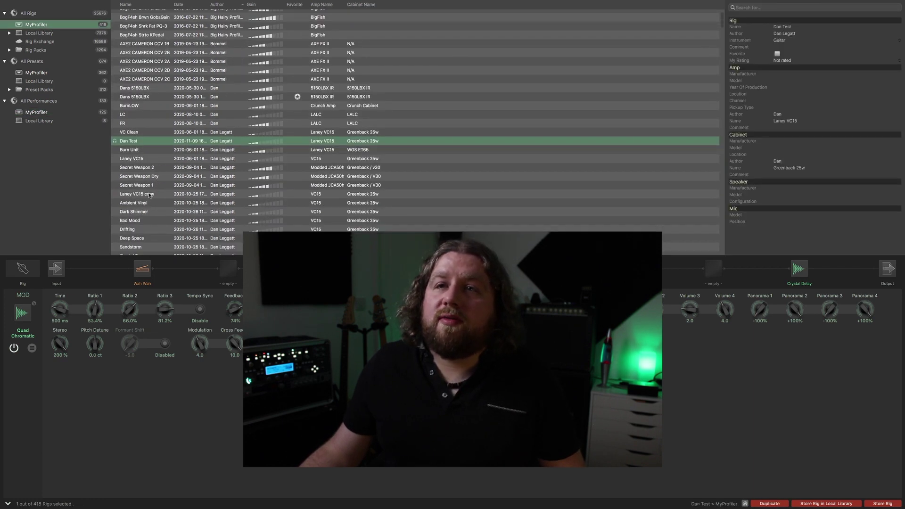
pyautogui.click(141, 168)
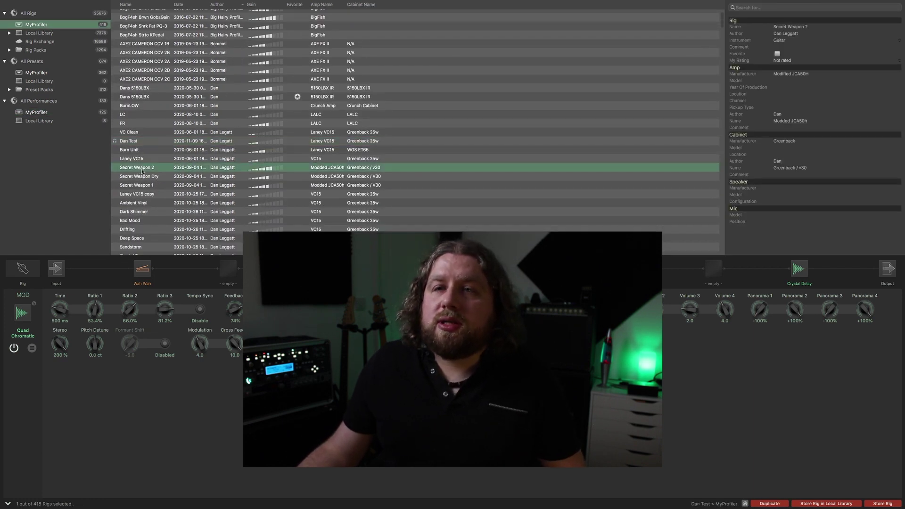
pyautogui.rightClick(145, 172)
pyautogui.click(160, 208)
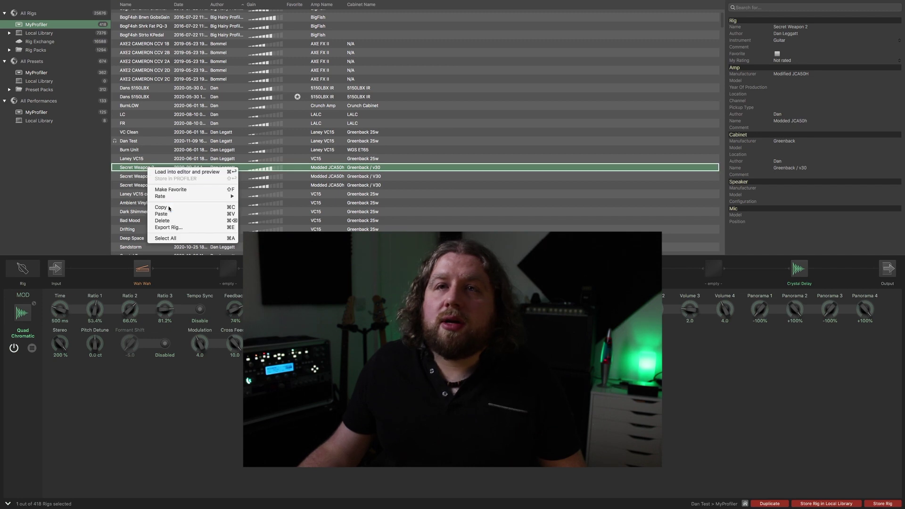
# Paste the Secret Weapon 2 rig into slots 2 and 3 of performance 41
pyautogui.click(37, 113)
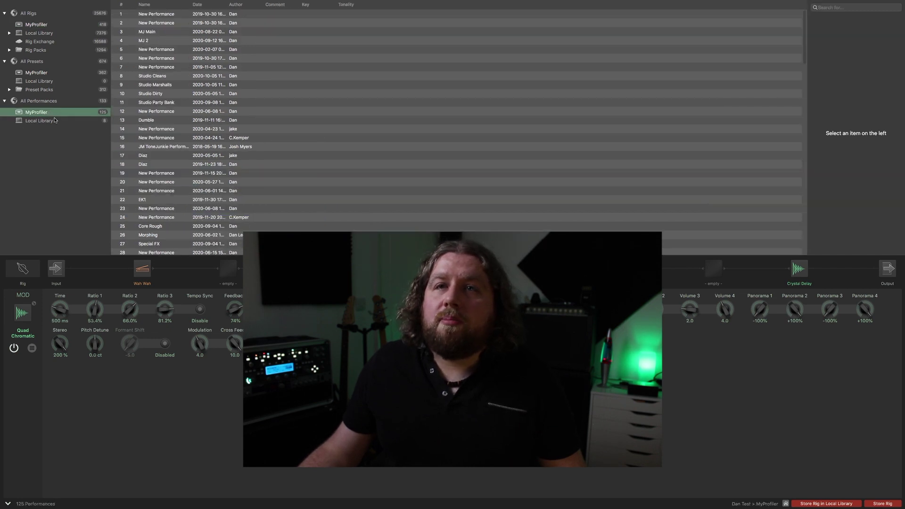
pyautogui.scroll(-5, 168, 157)
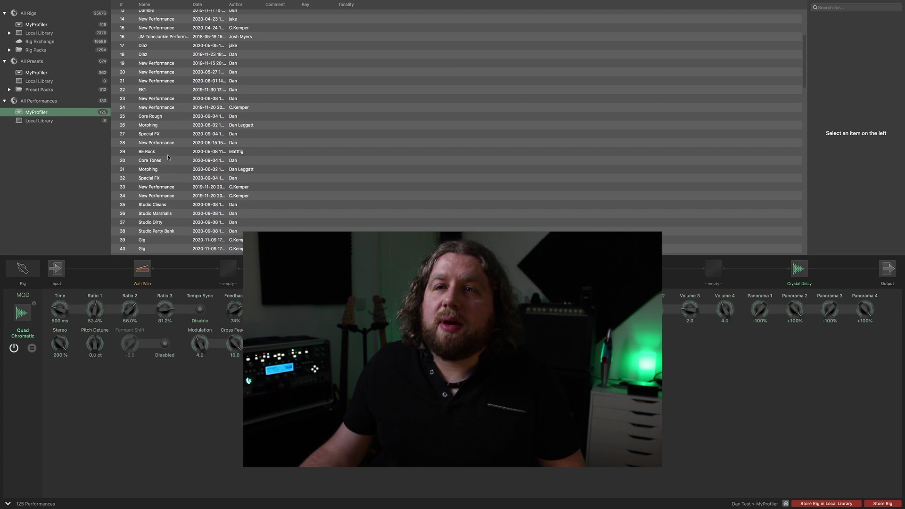
pyautogui.scroll(-2, 169, 157)
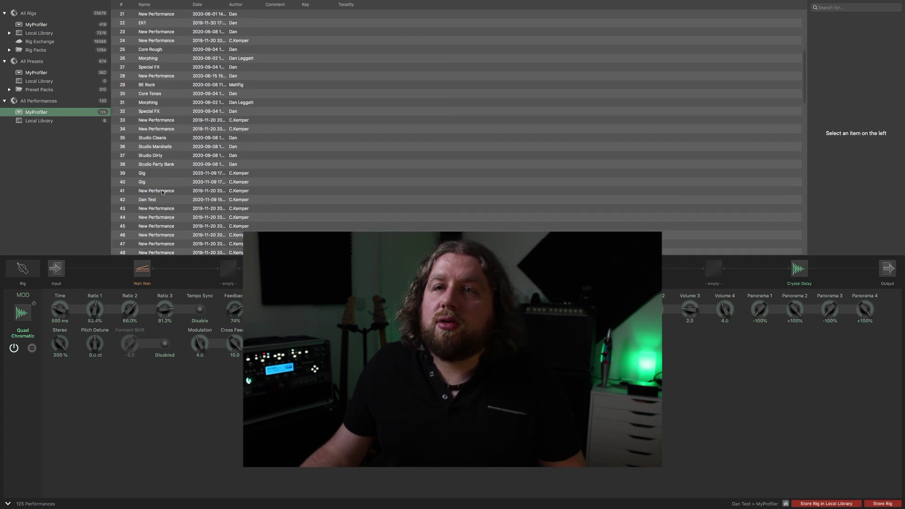
pyautogui.click(163, 192)
pyautogui.rightClick(842, 83)
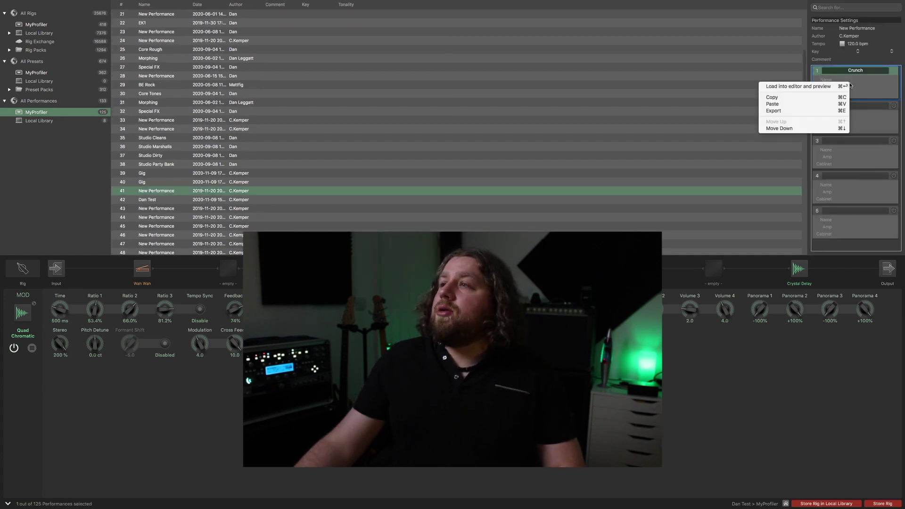
pyautogui.rightClick(844, 119)
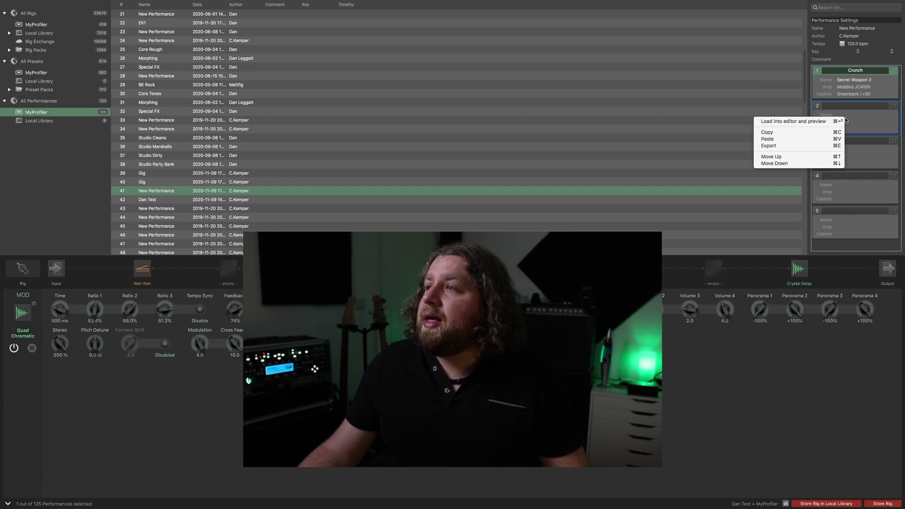
pyautogui.click(810, 141)
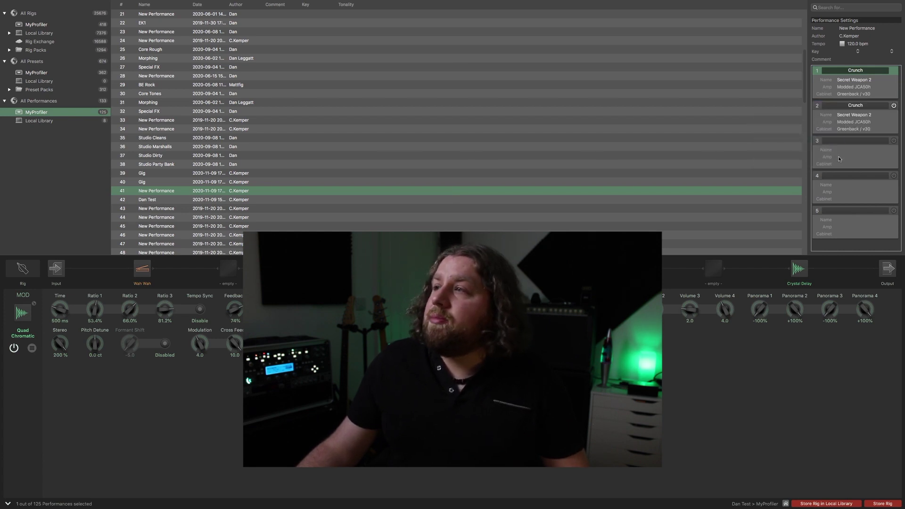
pyautogui.rightClick(839, 159)
pyautogui.click(801, 181)
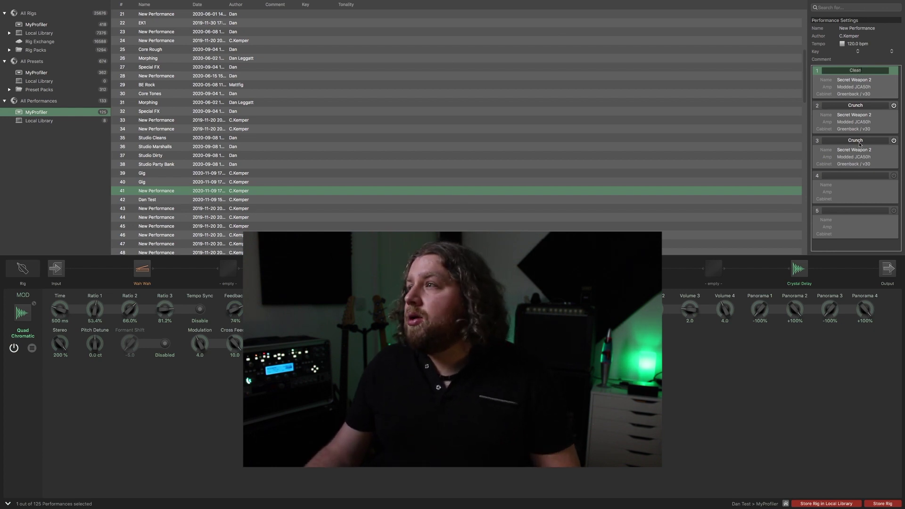
# Name slot 3 'Lead' and rename the performance to 'Gig Test'
pyautogui.doubleClick(860, 141)
pyautogui.write('Lead')
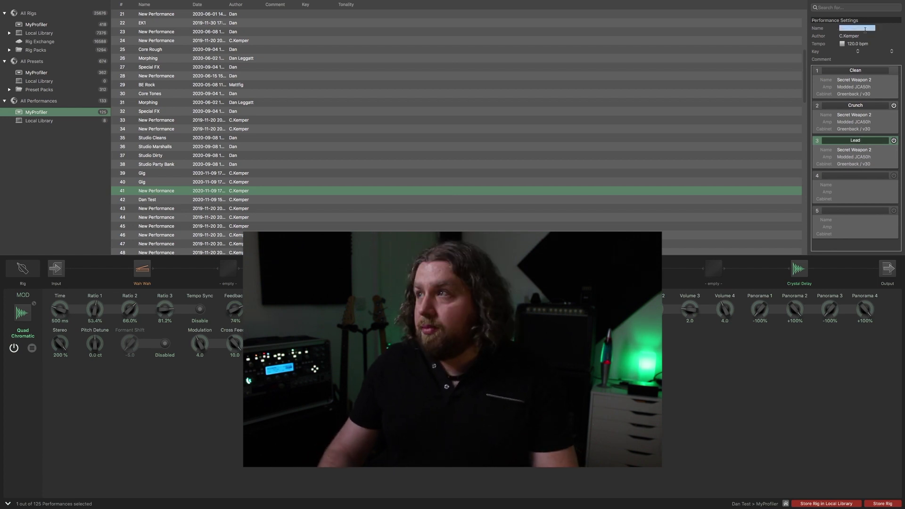
pyautogui.press('BackSpace')
pyautogui.write('Gig')
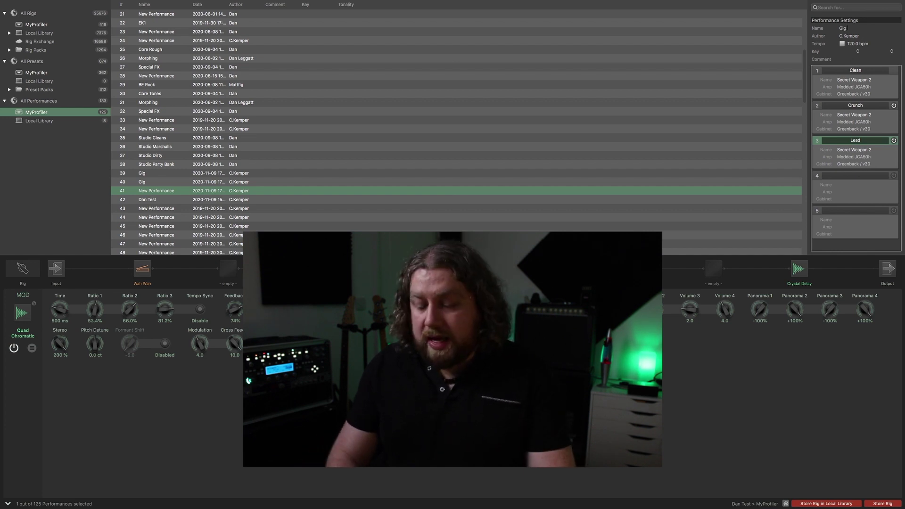
pyautogui.write(' Test')
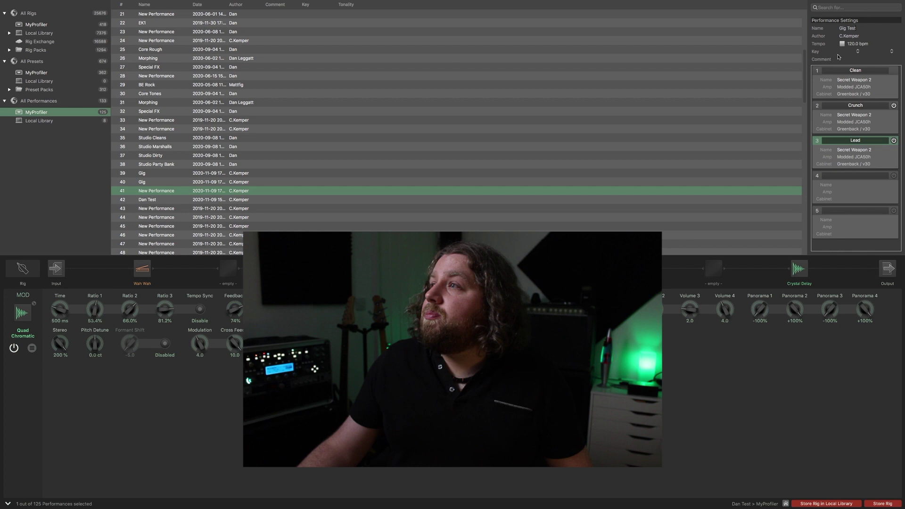